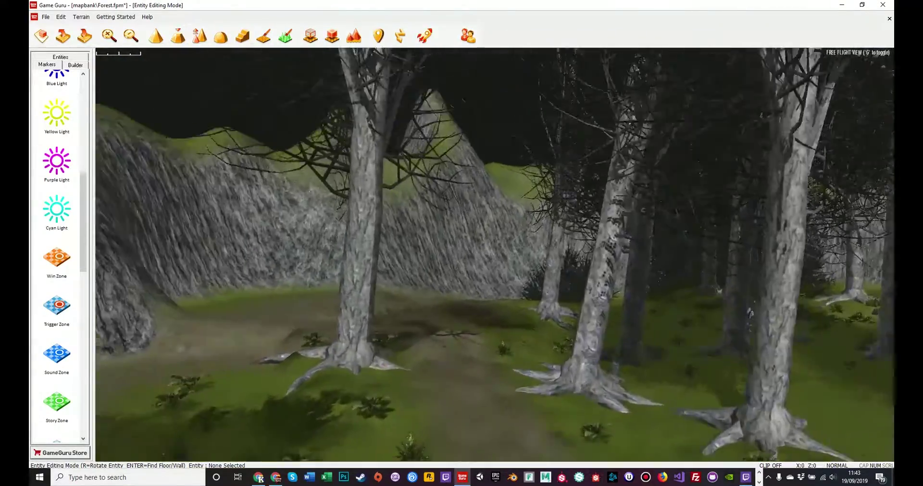
- Look over the tree clearing and pond of the Forest level
{"action": "right_click_drag", "start_coordinate": [495, 255], "coordinate": [384, 209]}
{"action": "key", "text": "w"}
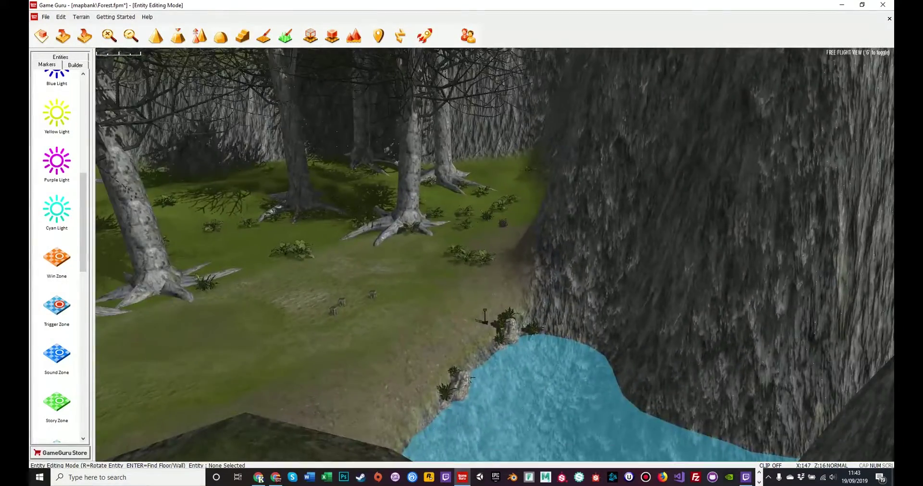
{"action": "right_click_drag", "start_coordinate": [495, 255], "coordinate": [375, 226]}
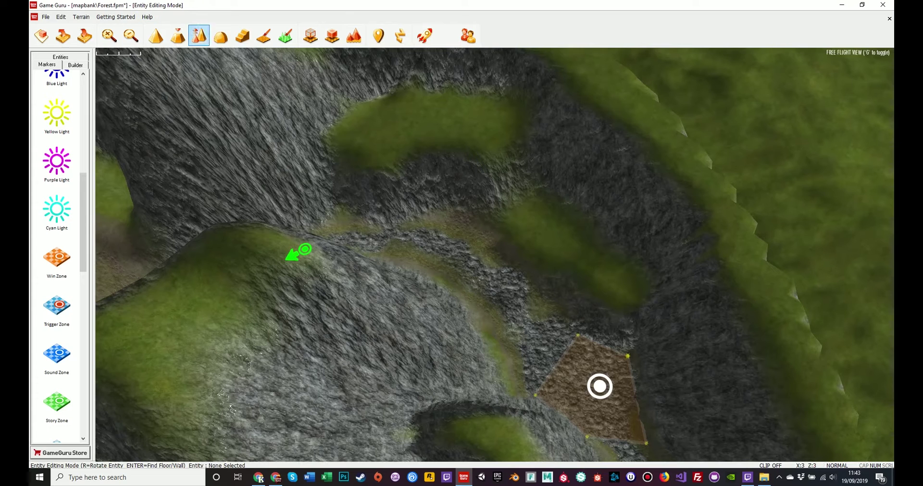
- Activate terrain blend sculpting and examine the narrow rocky canyon between the player start marker and the zone at its end
{"action": "left_click", "coordinate": [242, 35]}
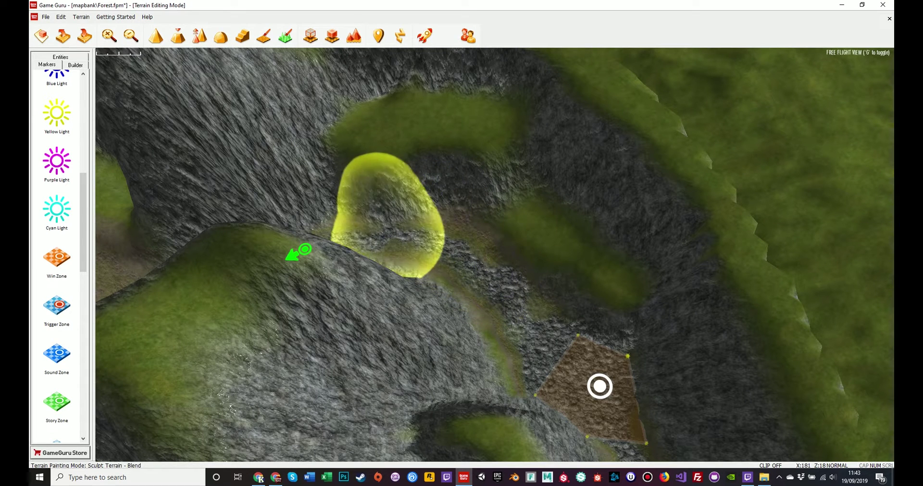
{"action": "mouse_move", "coordinate": [639, 269]}
{"action": "right_mouse_down"}
{"action": "mouse_move", "coordinate": [601, 308]}
{"action": "mouse_move", "coordinate": [628, 309]}
{"action": "right_mouse_up"}
{"action": "key", "text": "w"}
{"action": "key", "text": "s"}
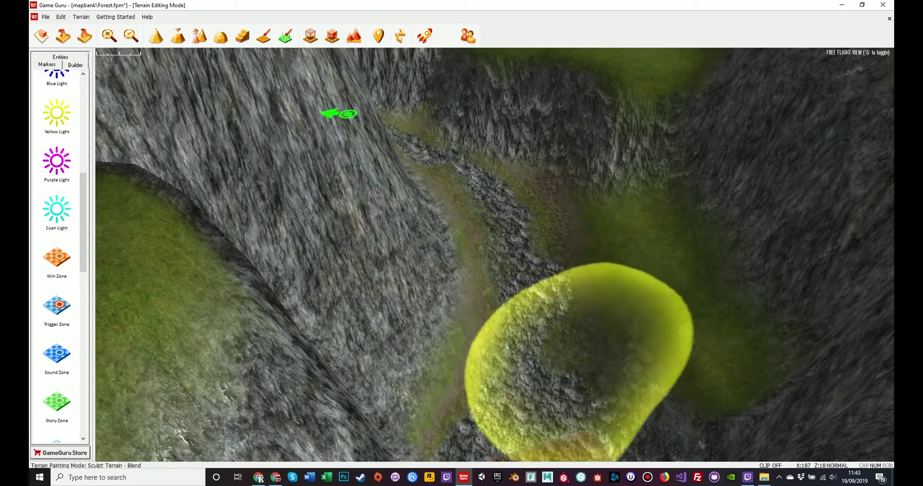
{"action": "mouse_move", "coordinate": [500, 178]}
{"action": "right_mouse_down"}
{"action": "mouse_move", "coordinate": [469, 149]}
{"action": "mouse_move", "coordinate": [476, 174]}
{"action": "right_mouse_up"}
{"action": "key", "text": "w"}
{"action": "mouse_move", "coordinate": [606, 353]}
{"action": "right_mouse_down"}
{"action": "mouse_move", "coordinate": [596, 369]}
{"action": "mouse_move", "coordinate": [584, 293]}
{"action": "mouse_move", "coordinate": [605, 321]}
{"action": "mouse_move", "coordinate": [581, 320]}
{"action": "mouse_move", "coordinate": [604, 320]}
{"action": "right_mouse_up"}
{"action": "key", "text": "w"}
{"action": "key", "text": "s"}
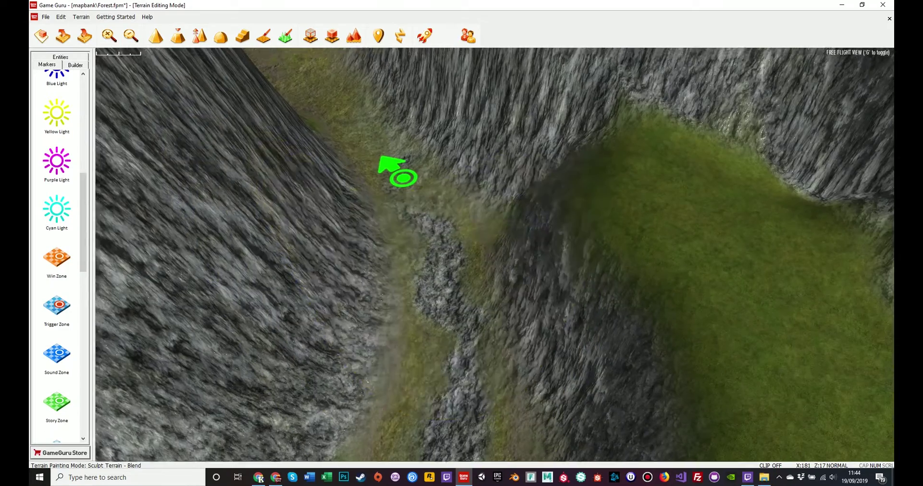
{"action": "right_click_drag", "start_coordinate": [403, 179], "coordinate": [446, 314]}
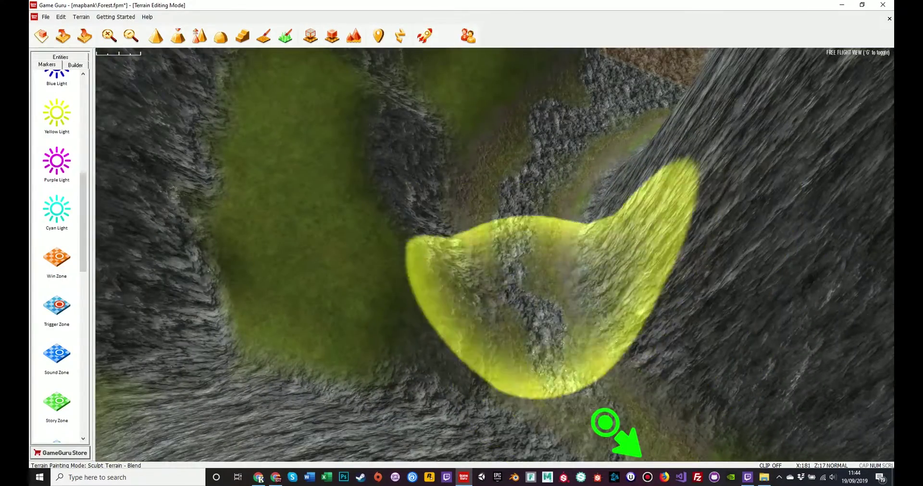
{"action": "left_click_drag", "start_coordinate": [544, 311], "coordinate": [590, 356]}
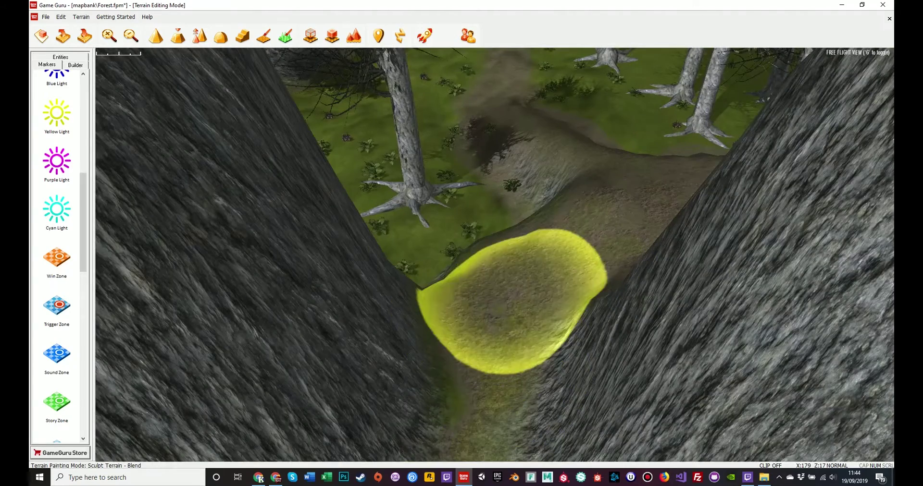
{"action": "right_click_drag", "start_coordinate": [511, 310], "coordinate": [548, 332]}
{"action": "key", "text": "s"}
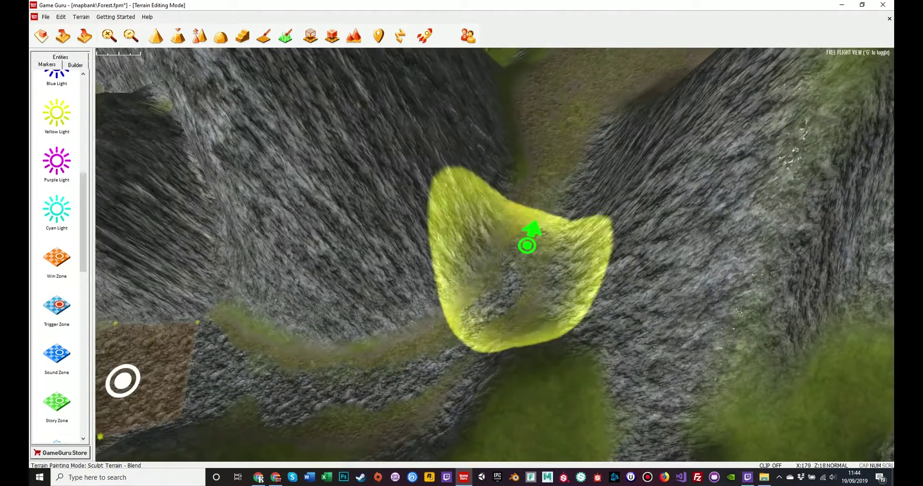
{"action": "right_click_drag", "start_coordinate": [525, 278], "coordinate": [487, 306]}
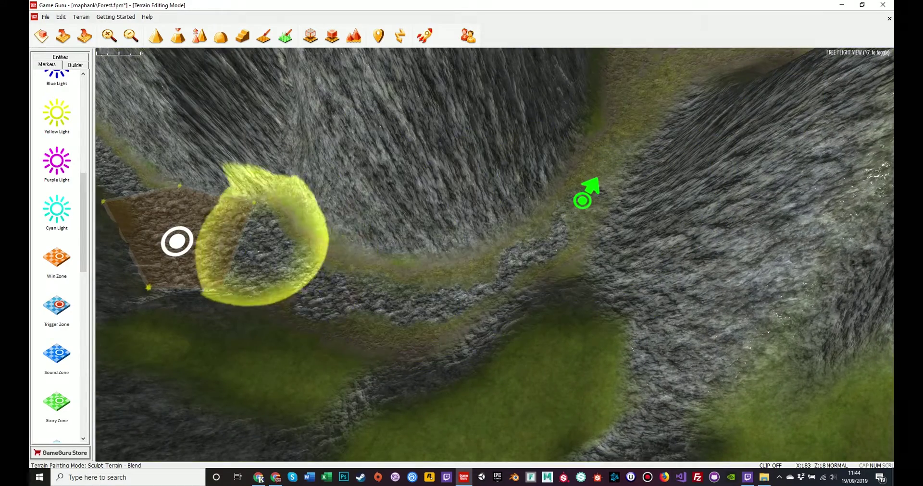
{"action": "mouse_move", "coordinate": [262, 241]}
{"action": "right_mouse_down"}
{"action": "mouse_move", "coordinate": [211, 243]}
{"action": "mouse_move", "coordinate": [260, 243]}
{"action": "mouse_move", "coordinate": [308, 218]}
{"action": "mouse_move", "coordinate": [344, 168]}
{"action": "mouse_move", "coordinate": [392, 162]}
{"action": "mouse_move", "coordinate": [370, 169]}
{"action": "mouse_move", "coordinate": [346, 221]}
{"action": "mouse_move", "coordinate": [430, 228]}
{"action": "mouse_move", "coordinate": [435, 211]}
{"action": "mouse_move", "coordinate": [399, 194]}
{"action": "right_mouse_up"}
{"action": "key", "text": "w"}
{"action": "key", "text": "w"}
{"action": "key", "text": "s"}
{"action": "key", "text": "a"}
{"action": "key", "text": "w"}
{"action": "key", "text": "d"}
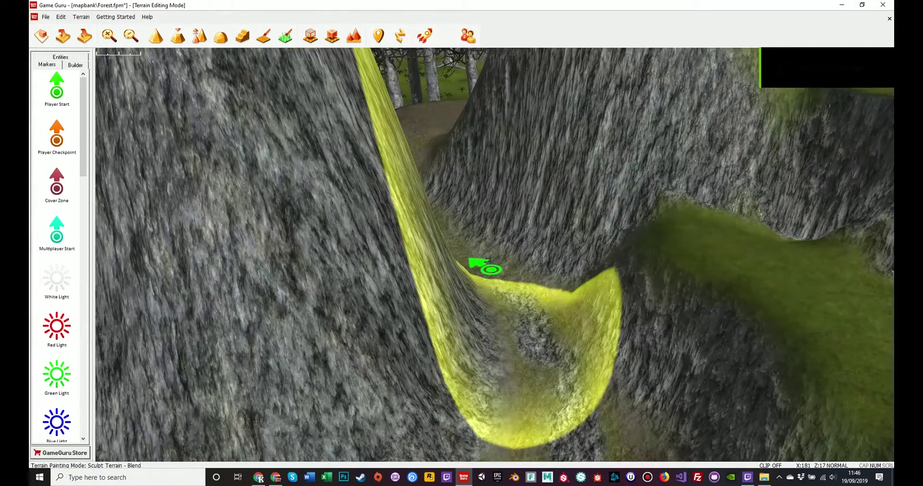
- Return to entity editing mode and view the entire Forest level from high above
{"action": "left_click_drag", "start_coordinate": [515, 308], "coordinate": [288, 240]}
{"action": "key", "text": "e"}
{"action": "right_click_drag", "start_coordinate": [298, 269], "coordinate": [380, 330]}
{"action": "key", "text": "s"}
{"action": "scroll", "coordinate": [487, 376], "scroll_direction": "down", "scroll_amount": 8}
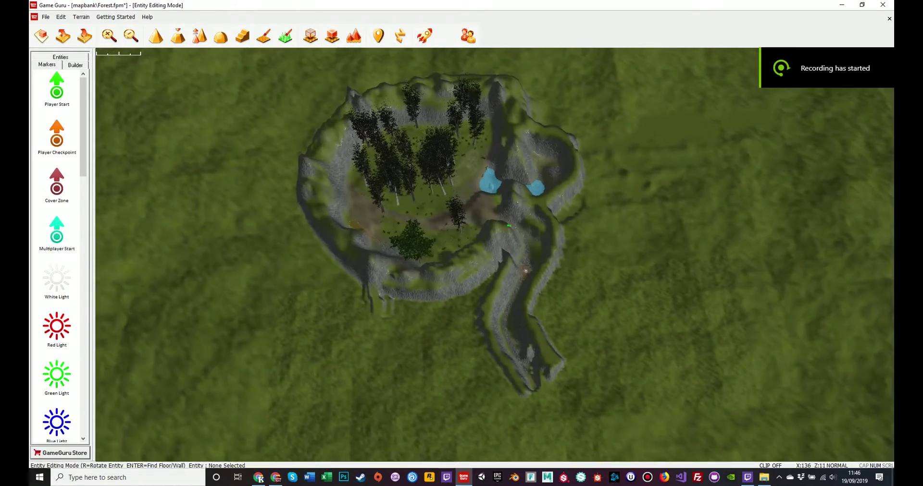
- Open the recent level CastleGrounds.fpm, saving the Forest level first
{"action": "left_click", "coordinate": [46, 17]}
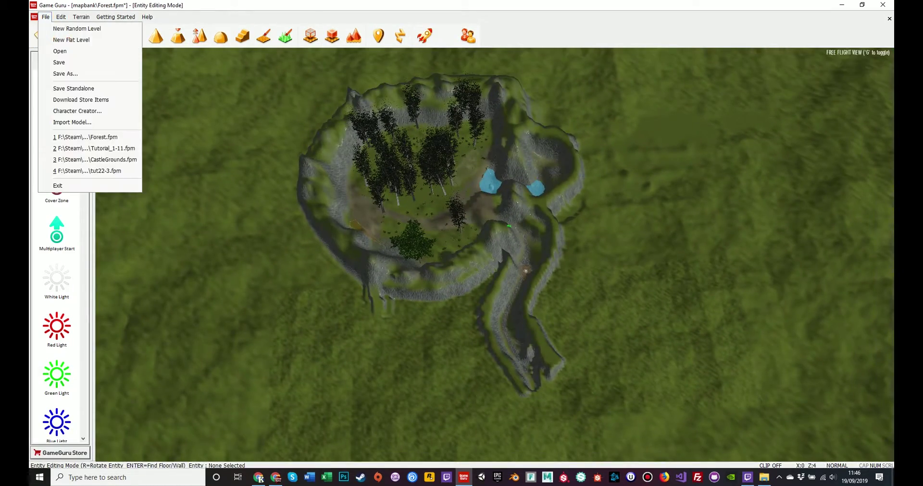
{"action": "mouse_move", "coordinate": [81, 18]}
{"action": "mouse_move", "coordinate": [46, 18]}
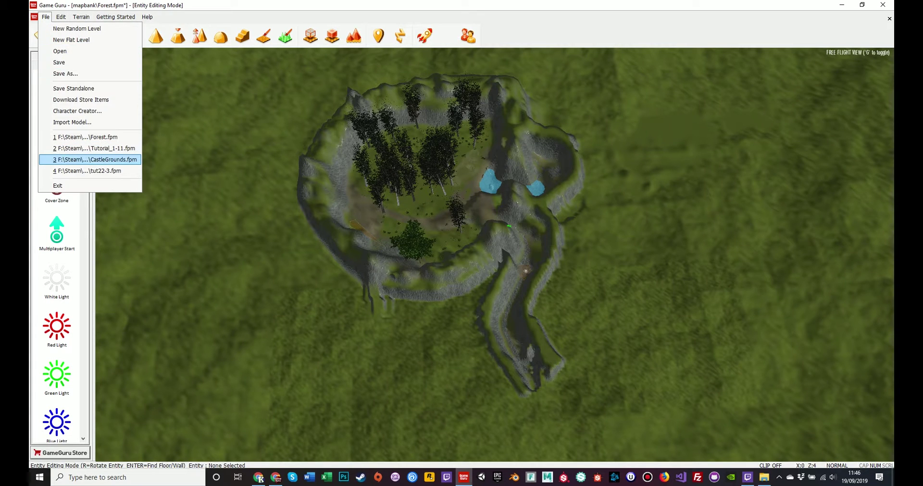
{"action": "key", "text": "Return"}
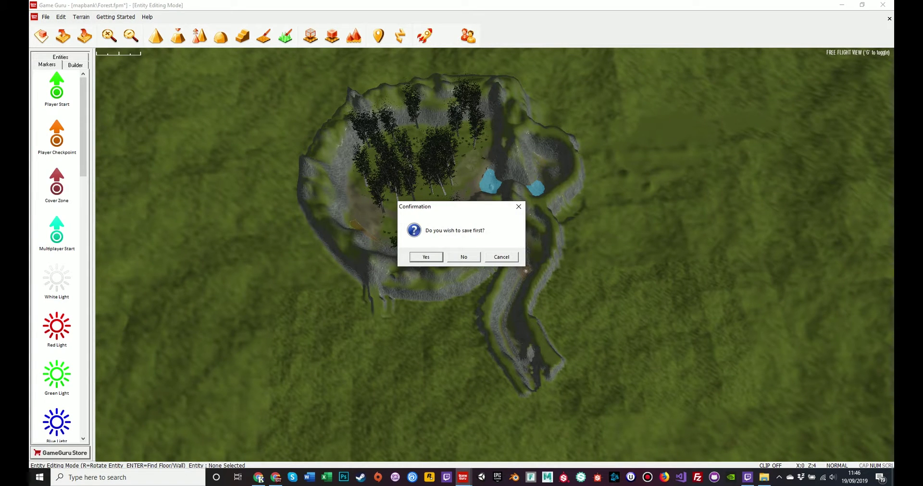
{"action": "key", "text": "Return"}
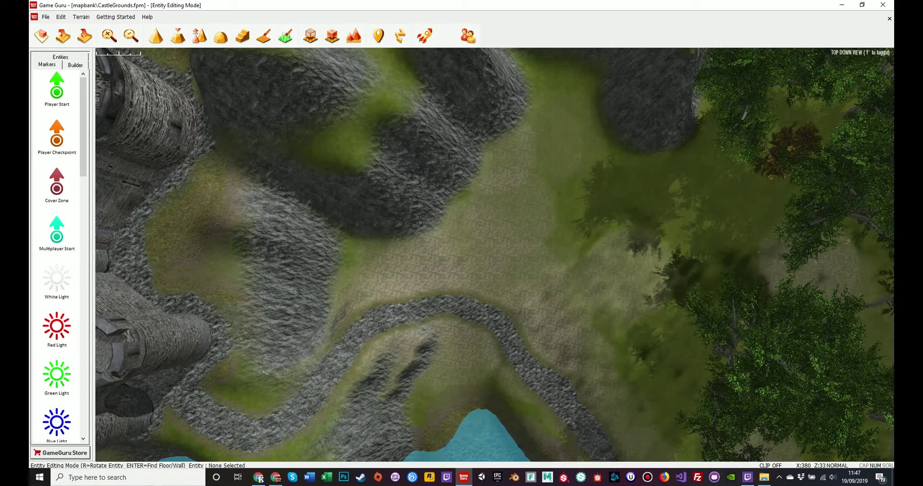
- Switch to free flight view and delete the player start marker on the grass beside the ponds
{"action": "key", "text": "f"}
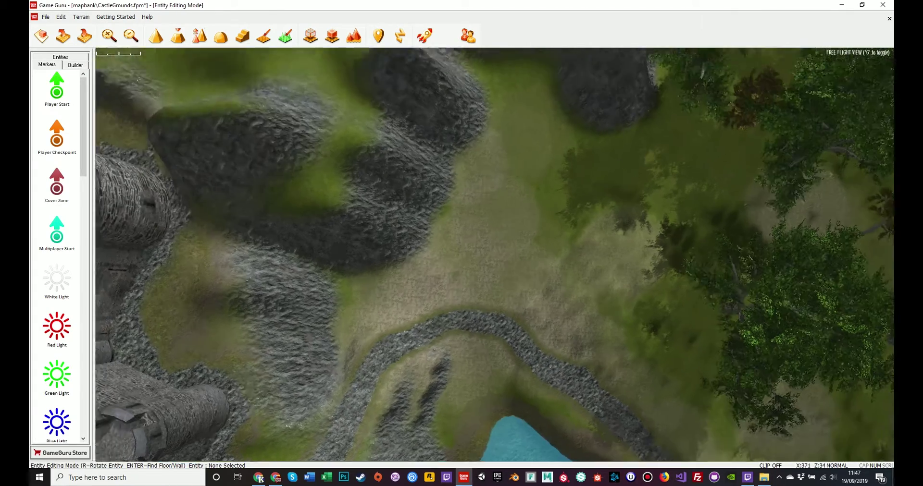
{"action": "key", "text": "w"}
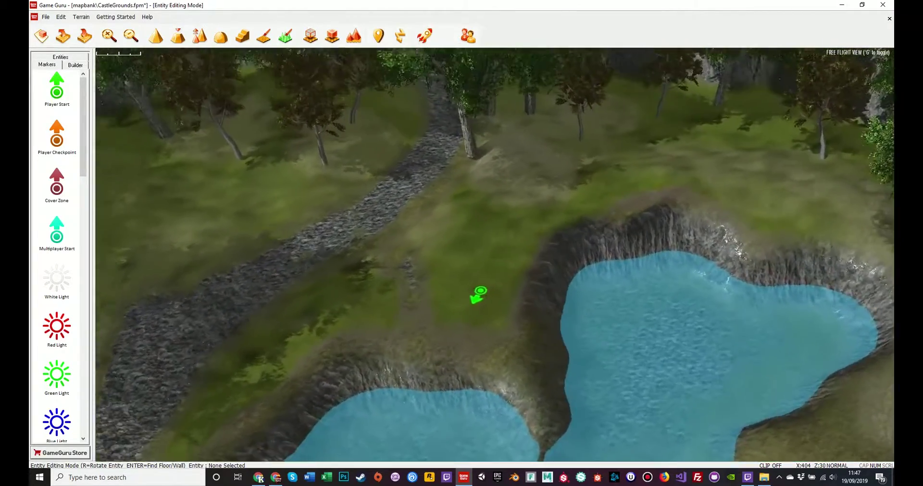
{"action": "mouse_move", "coordinate": [496, 255]}
{"action": "right_mouse_down"}
{"action": "mouse_move", "coordinate": [462, 240]}
{"action": "mouse_move", "coordinate": [481, 260]}
{"action": "right_mouse_up"}
{"action": "left_click", "coordinate": [522, 282]}
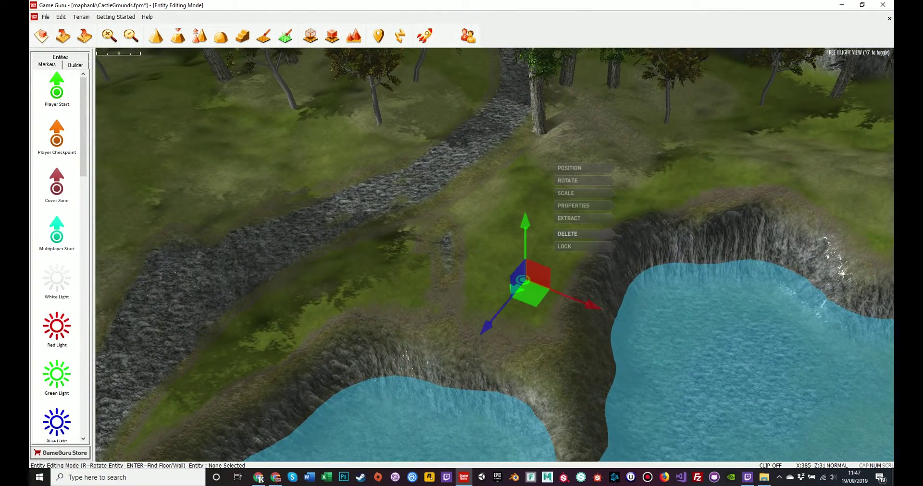
{"action": "left_click", "coordinate": [577, 235]}
- Place a new Player Start marker on the river bank beside the rock wall near the wooden barrier
{"action": "right_click_drag", "start_coordinate": [577, 234], "coordinate": [678, 209]}
{"action": "key", "text": "w"}
{"action": "key", "text": "w"}
{"action": "left_click", "coordinate": [56, 89]}
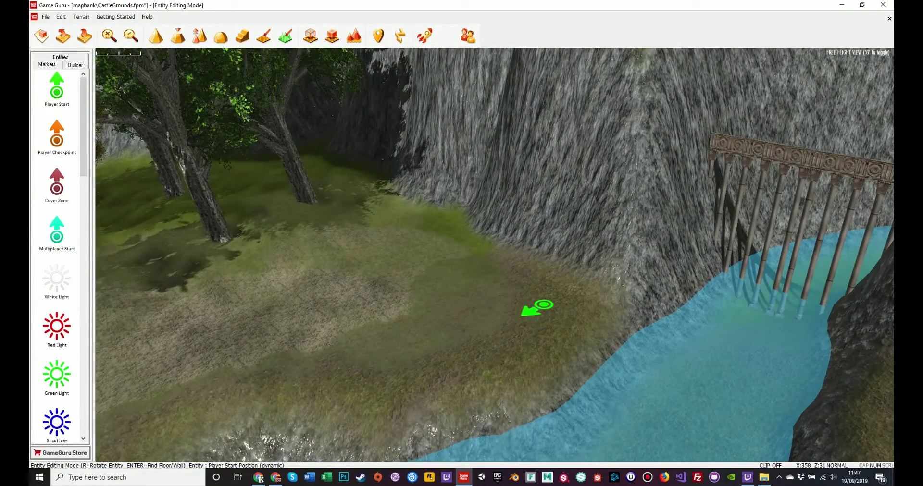
{"action": "left_click", "coordinate": [537, 303]}
- Examine the placed player start marker and the surrounding river bank from several angles
{"action": "mouse_move", "coordinate": [537, 303]}
{"action": "right_mouse_down"}
{"action": "mouse_move", "coordinate": [560, 322]}
{"action": "mouse_move", "coordinate": [634, 305]}
{"action": "mouse_move", "coordinate": [629, 320]}
{"action": "mouse_move", "coordinate": [584, 303]}
{"action": "mouse_move", "coordinate": [483, 297]}
{"action": "mouse_move", "coordinate": [471, 325]}
{"action": "mouse_move", "coordinate": [476, 310]}
{"action": "right_mouse_up"}
{"action": "key", "text": "a"}
{"action": "key", "text": "w"}
{"action": "key", "text": "d"}
{"action": "key", "text": "d"}
{"action": "key", "text": "s"}
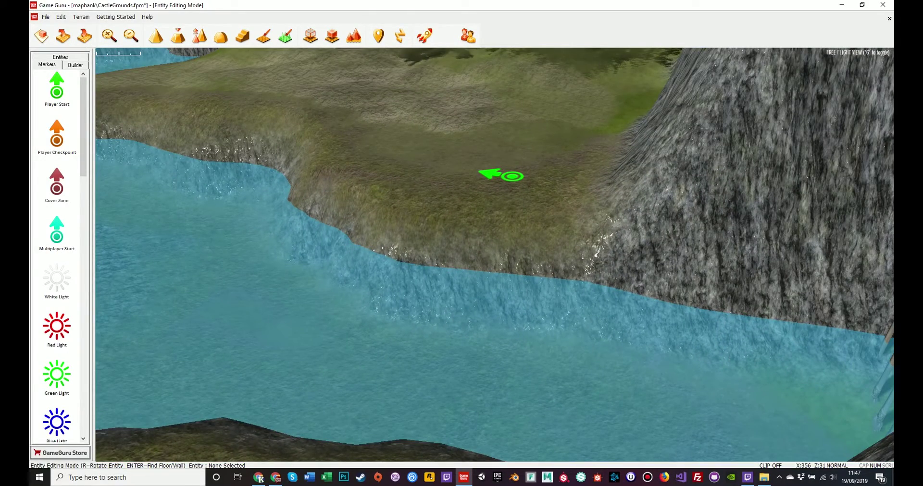
{"action": "mouse_move", "coordinate": [495, 255]}
{"action": "right_mouse_down"}
{"action": "mouse_move", "coordinate": [452, 237]}
{"action": "mouse_move", "coordinate": [480, 241]}
{"action": "mouse_move", "coordinate": [454, 242]}
{"action": "mouse_move", "coordinate": [478, 263]}
{"action": "mouse_move", "coordinate": [466, 238]}
{"action": "mouse_move", "coordinate": [476, 204]}
{"action": "mouse_move", "coordinate": [476, 284]}
{"action": "right_mouse_up"}
{"action": "key", "text": "w"}
{"action": "key", "text": "s"}
{"action": "key", "text": "s"}
{"action": "key", "text": "w"}
{"action": "key", "text": "w"}
{"action": "key", "text": "s"}
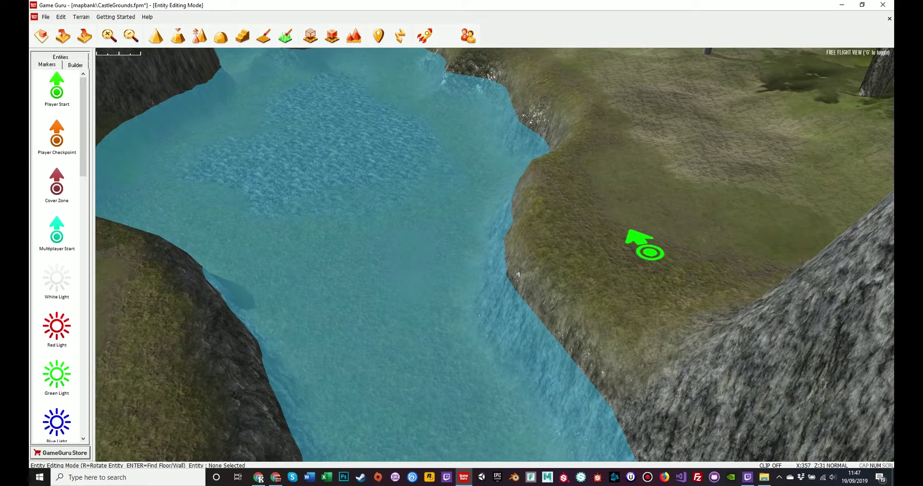
{"action": "key", "text": "w"}
{"action": "mouse_move", "coordinate": [495, 255]}
{"action": "right_mouse_down"}
{"action": "mouse_move", "coordinate": [485, 212]}
{"action": "mouse_move", "coordinate": [481, 255]}
{"action": "right_mouse_up"}
{"action": "key", "text": "s"}
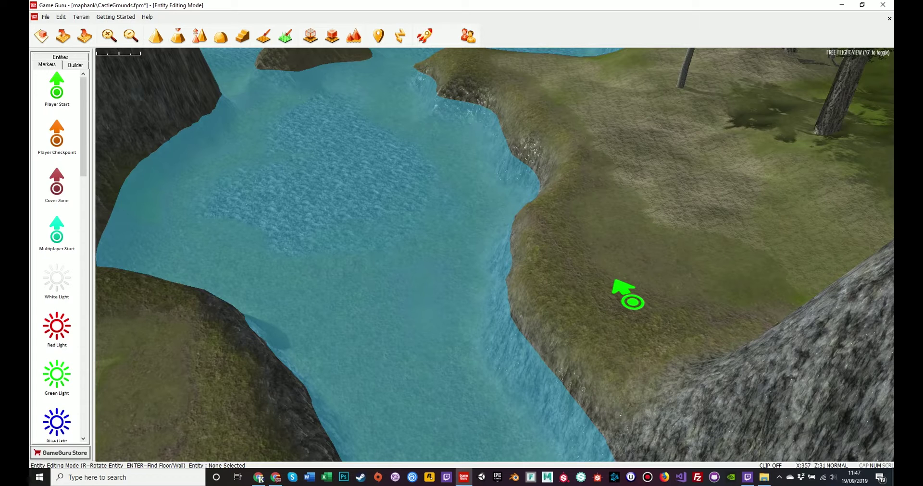
{"action": "right_click_drag", "start_coordinate": [495, 255], "coordinate": [529, 260]}
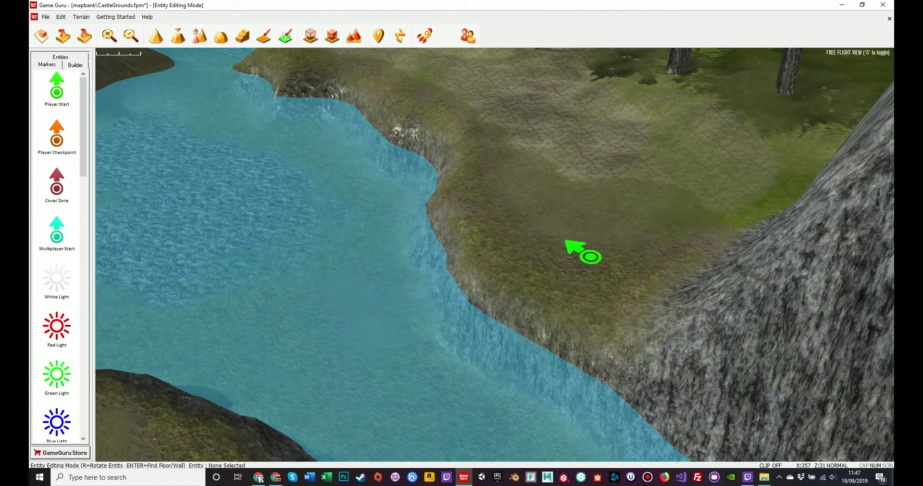
{"action": "mouse_move", "coordinate": [494, 255]}
{"action": "right_mouse_down"}
{"action": "mouse_move", "coordinate": [601, 261]}
{"action": "mouse_move", "coordinate": [457, 254]}
{"action": "mouse_move", "coordinate": [446, 233]}
{"action": "mouse_move", "coordinate": [420, 255]}
{"action": "mouse_move", "coordinate": [432, 242]}
{"action": "mouse_move", "coordinate": [425, 278]}
{"action": "mouse_move", "coordinate": [429, 205]}
{"action": "mouse_move", "coordinate": [431, 242]}
{"action": "mouse_move", "coordinate": [429, 218]}
{"action": "right_mouse_up"}
{"action": "key", "text": "s"}
{"action": "key", "text": "w"}
{"action": "key", "text": "s"}
{"action": "key", "text": "w"}
{"action": "key", "text": "s"}
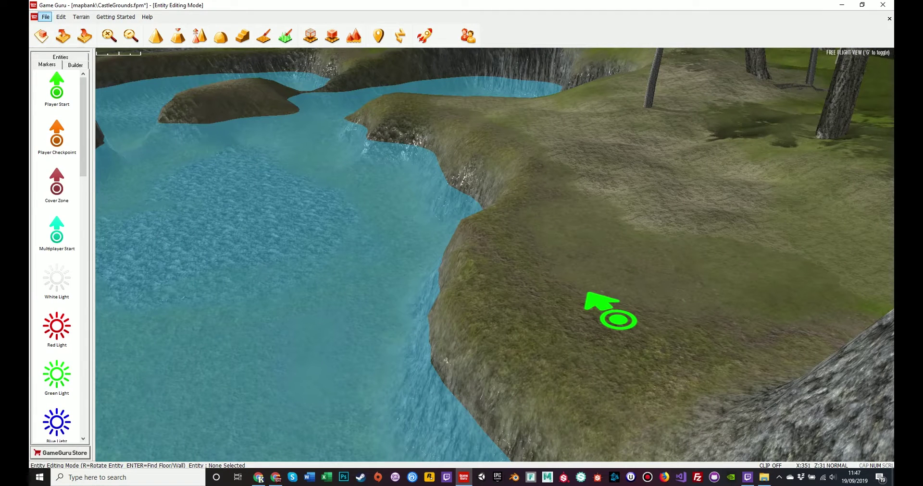
- Start a standalone export of the CastleGrounds level, saving the level first
{"action": "left_click", "coordinate": [45, 17]}
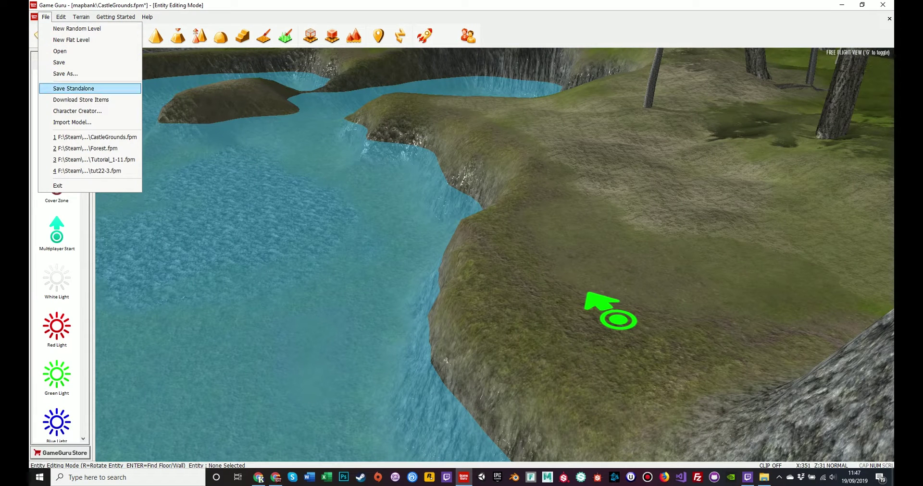
{"action": "left_click", "coordinate": [74, 88]}
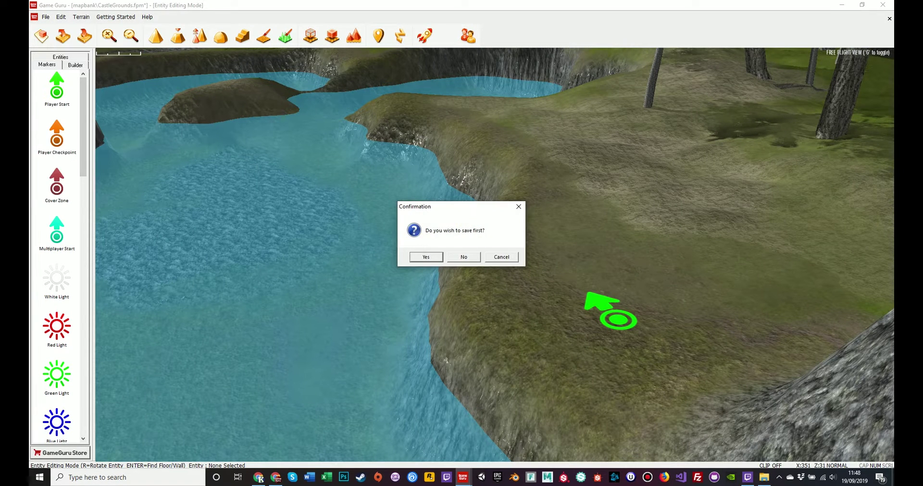
{"action": "key", "text": "Return"}
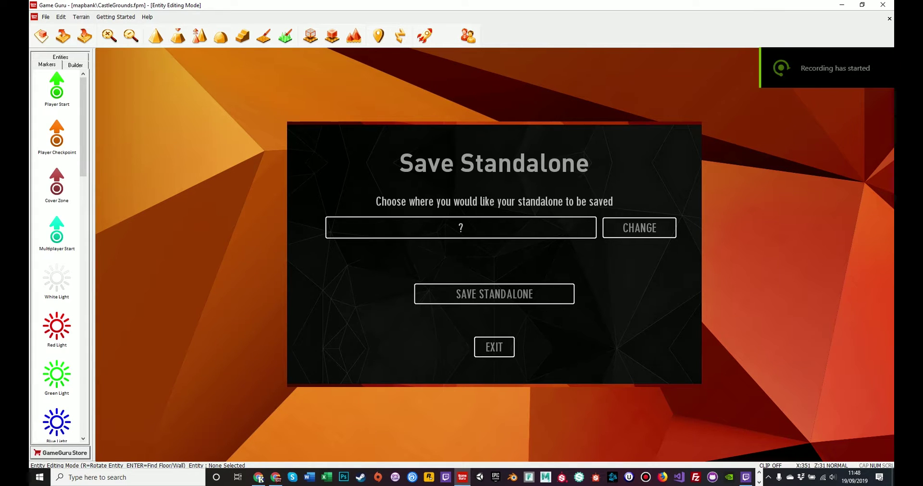
- Create a folder named tut2_test in mapbank, choose it as the destination, and save the standalone game there
{"action": "left_click", "coordinate": [639, 228]}
{"action": "left_click", "coordinate": [639, 228]}
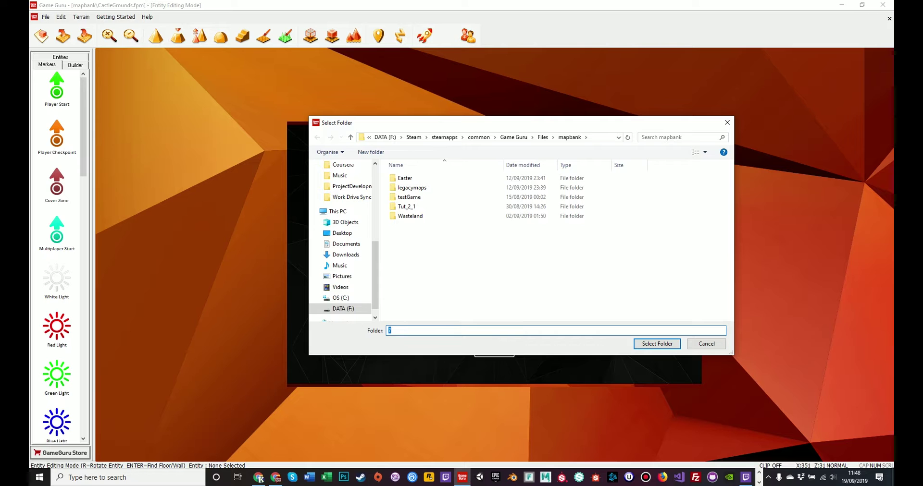
{"action": "right_click", "coordinate": [421, 246]}
{"action": "mouse_move", "coordinate": [440, 350]}
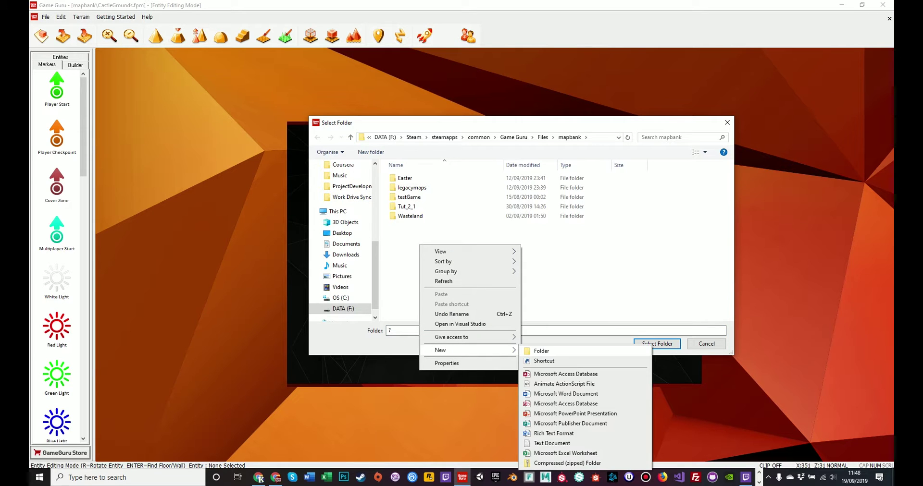
{"action": "left_click", "coordinate": [542, 351]}
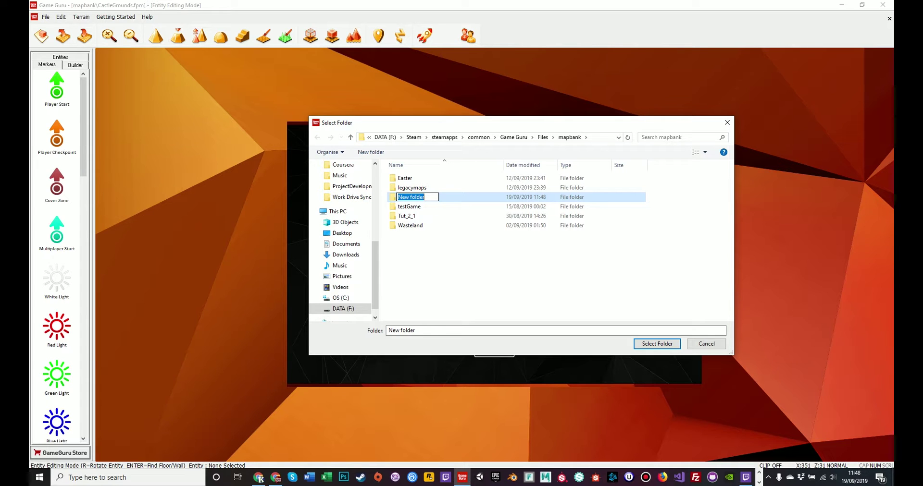
{"action": "type", "text": "tut2_test"}
{"action": "key", "text": "Return"}
{"action": "key", "text": "Return"}
{"action": "left_click", "coordinate": [494, 294]}
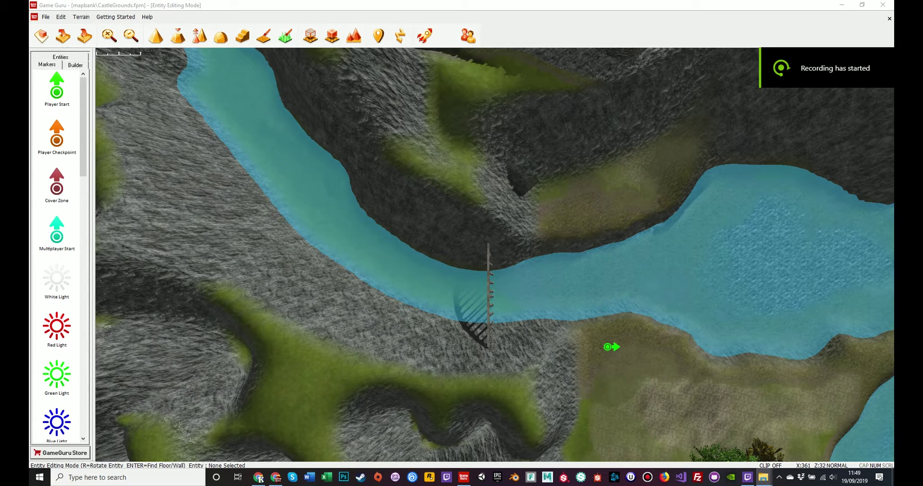
- Switch to File Explorer, open the CastleGrounds folder inside tut2_test and launch the exported game
{"action": "left_click_drag", "start_coordinate": [893, 166], "coordinate": [514, 116]}
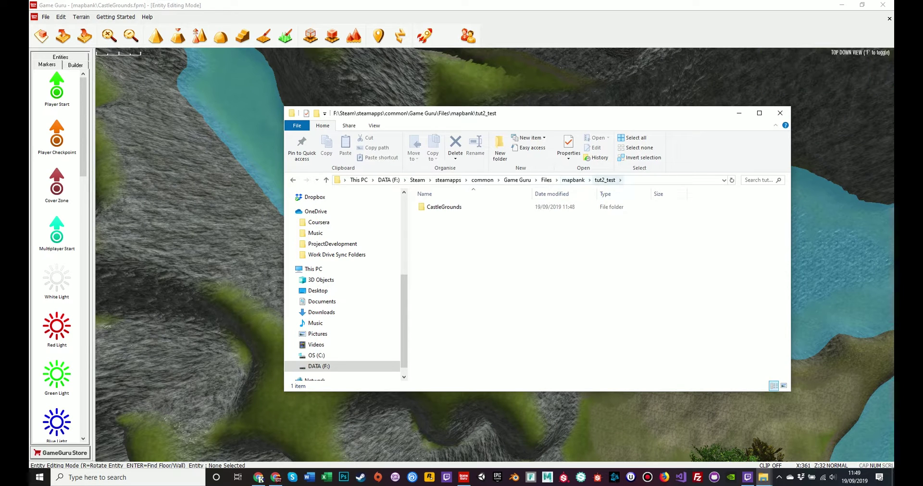
{"action": "left_click", "coordinate": [444, 207]}
{"action": "double_click", "coordinate": [444, 207]}
{"action": "left_click", "coordinate": [448, 245]}
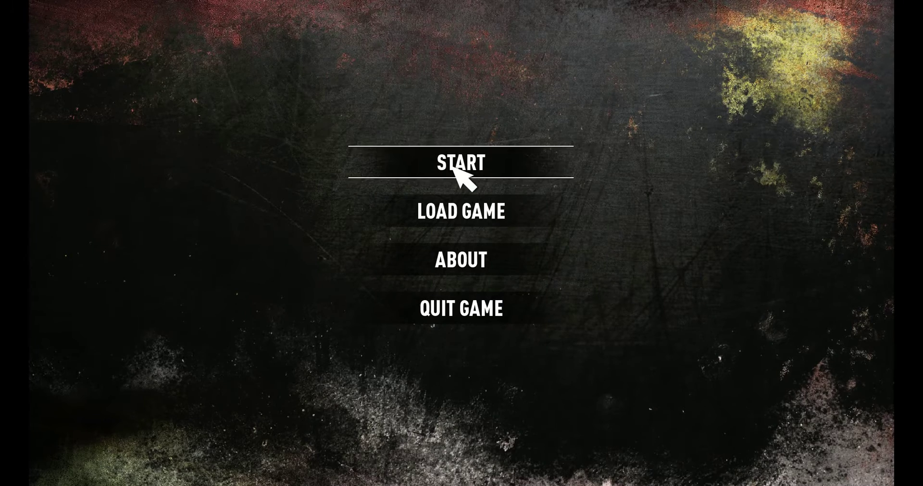
- Start a game in the exported build and walk forward along the river bank
{"action": "left_click", "coordinate": [455, 165]}
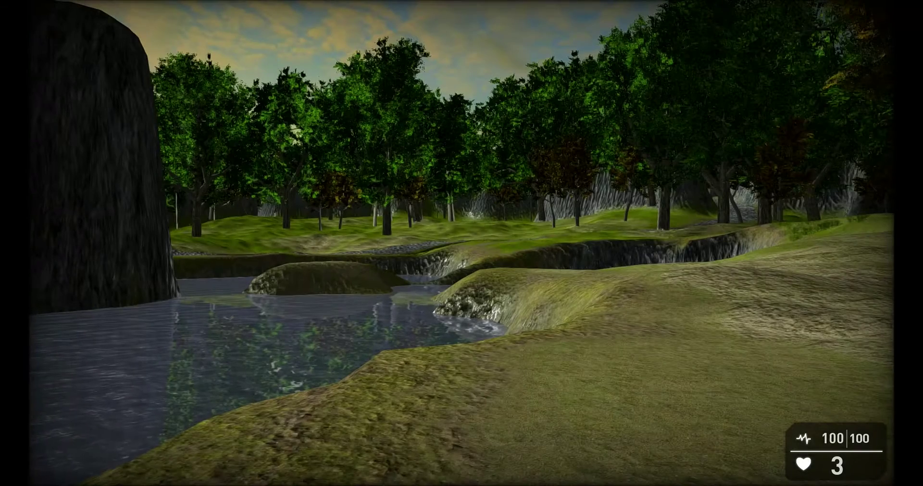
{"action": "key", "text": "w"}
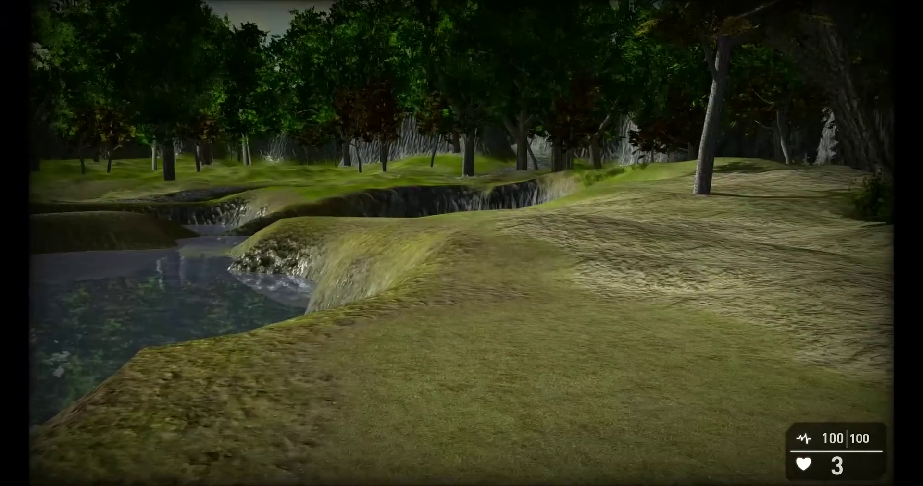
- Walk around the starting river bank in the exported game and inspect the water, rock walls and wooden bridge
{"action": "key", "text": "d"}
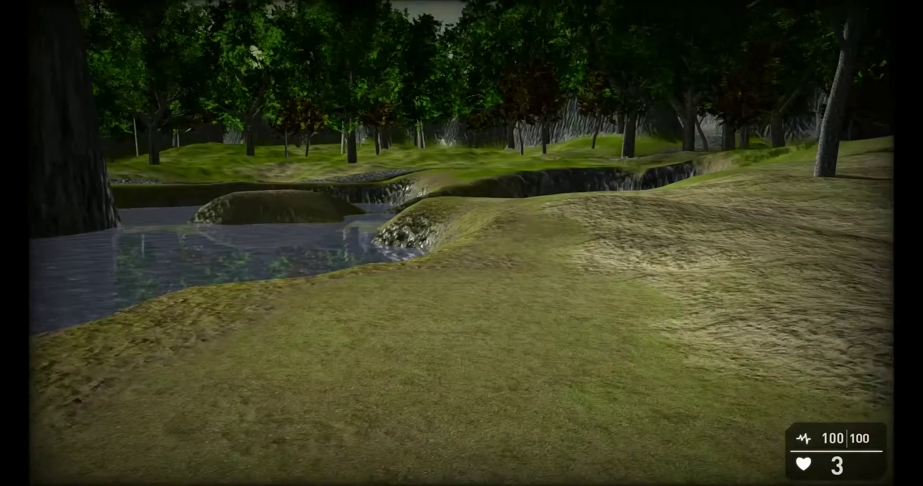
{"action": "key", "text": "w"}
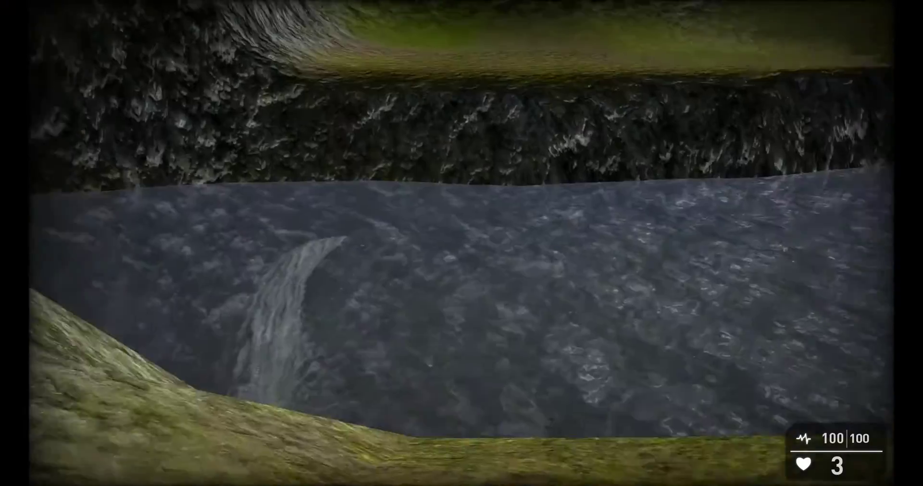
{"action": "key", "text": "s"}
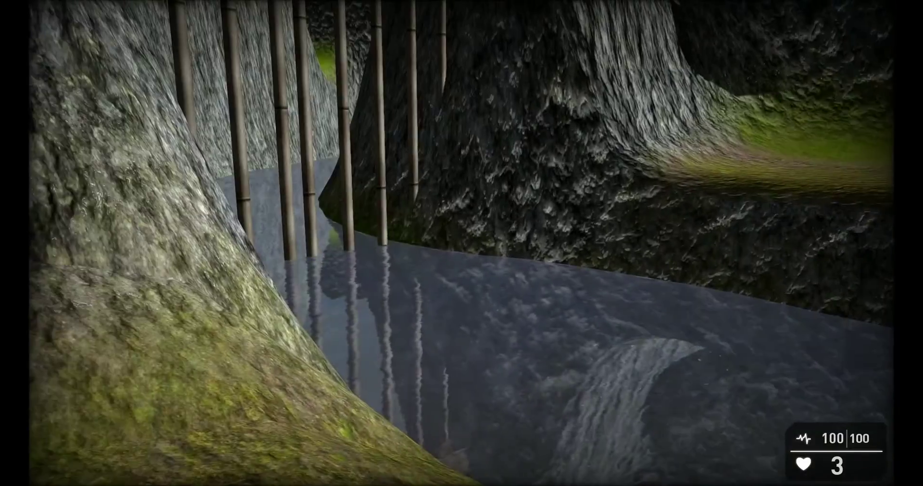
{"action": "key", "text": "s"}
{"action": "key", "text": "w"}
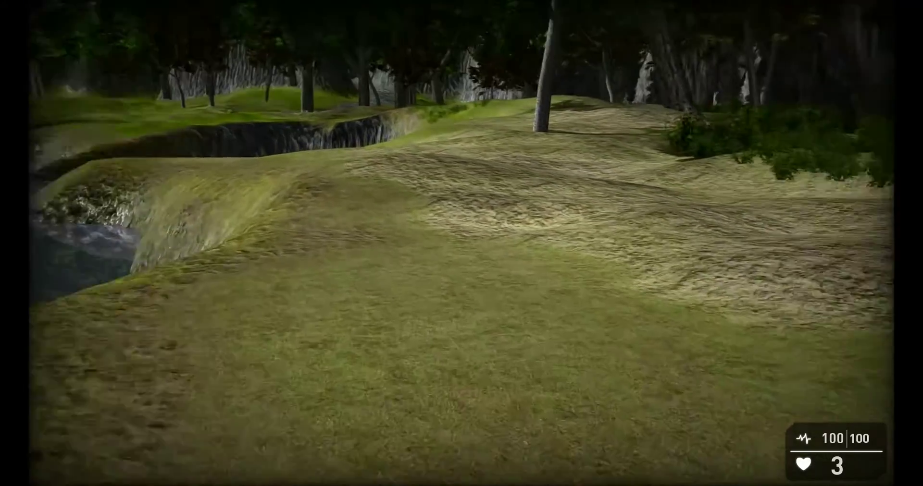
{"action": "key", "text": "w"}
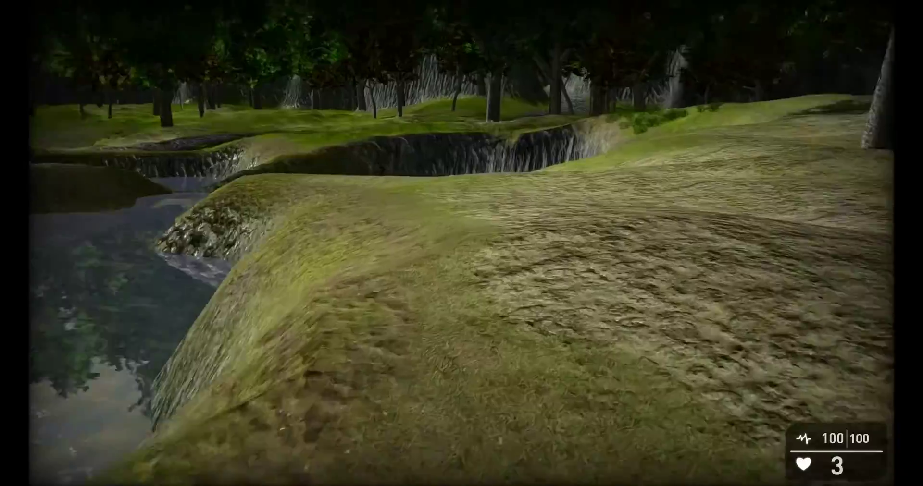
{"action": "key", "text": "w"}
{"action": "key", "text": "w"}
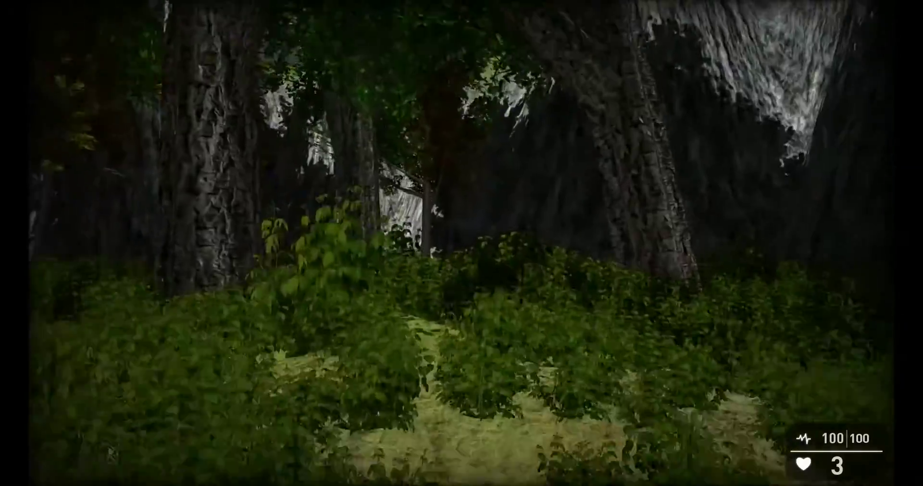
- Walk through the forest undergrowth and over the mound beside the river to check the plants, trees and terrain in play
{"action": "key", "text": "w"}
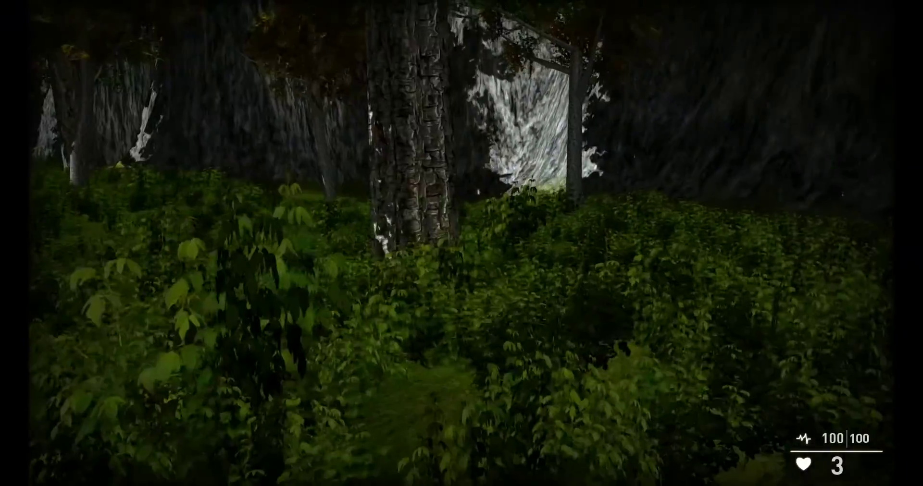
{"action": "key", "text": "w"}
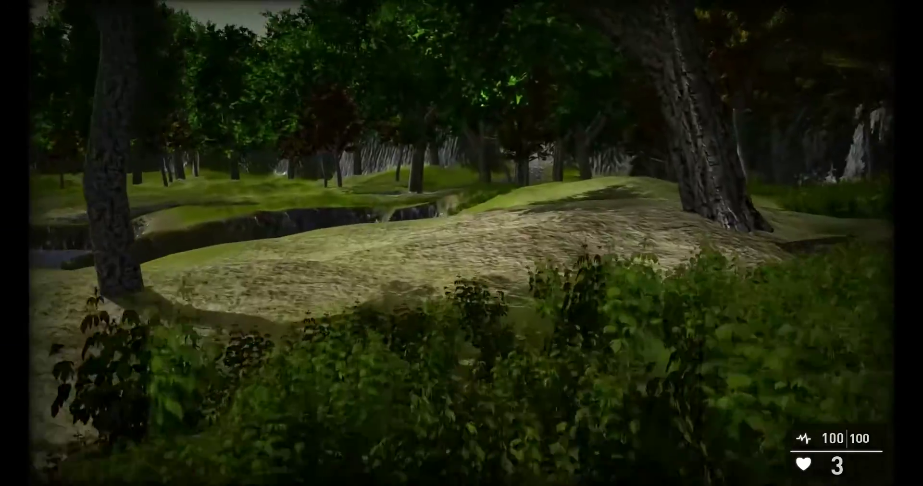
{"action": "key", "text": "w"}
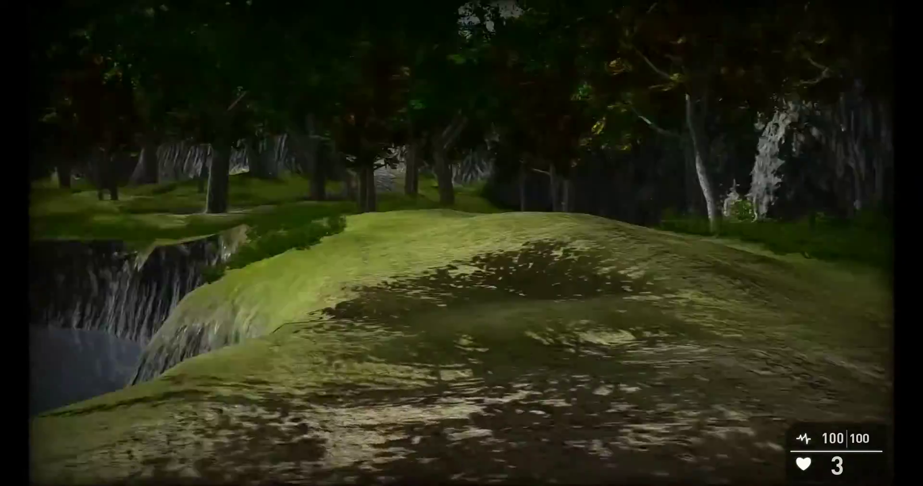
{"action": "key", "text": "w"}
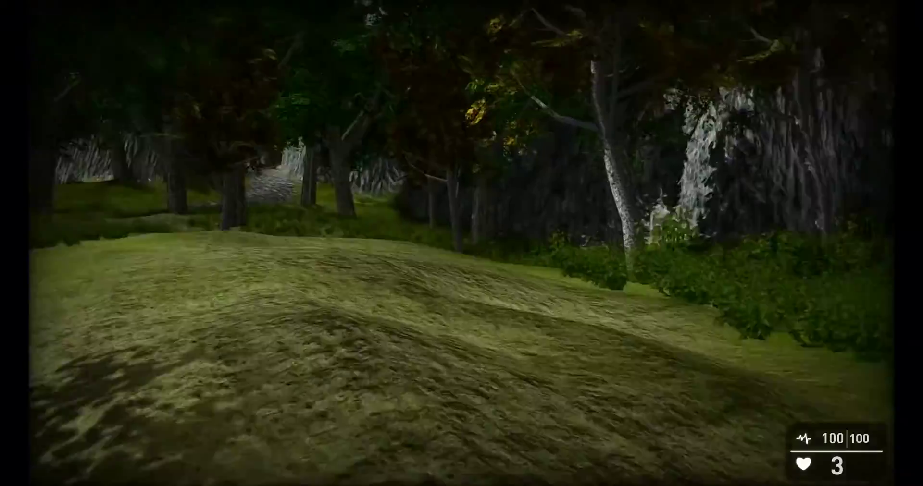
{"action": "key", "text": "w"}
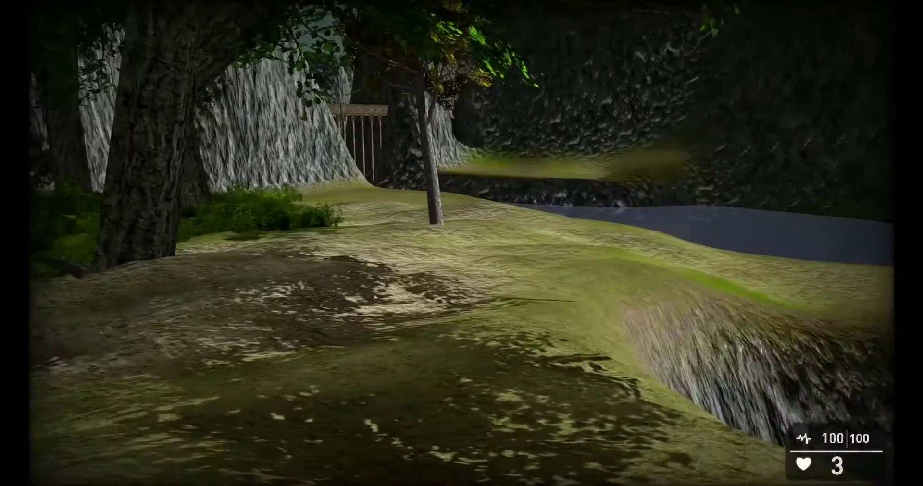
{"action": "key", "text": "w"}
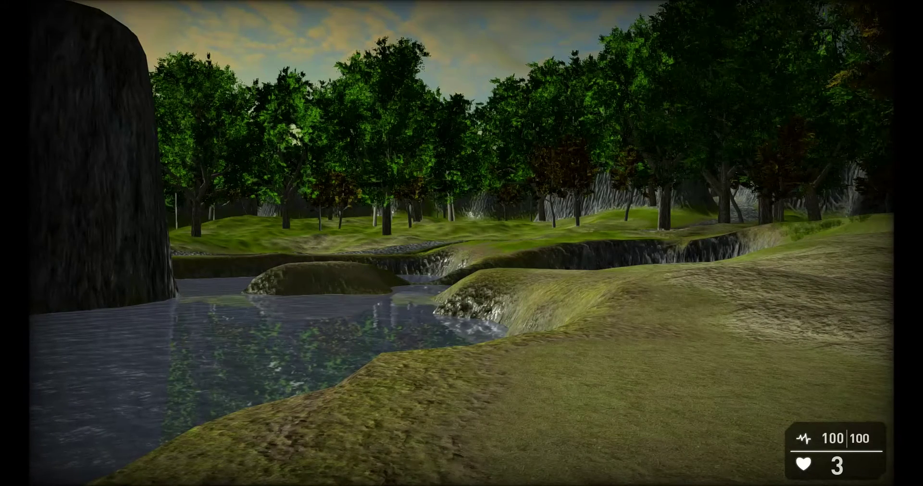
- Pause the game, return to its main menu and quit the exported build to go back to the GameGuru editor
{"action": "key", "text": "w"}
{"action": "key", "text": "alt+F9"}
{"action": "key", "text": "Escape"}
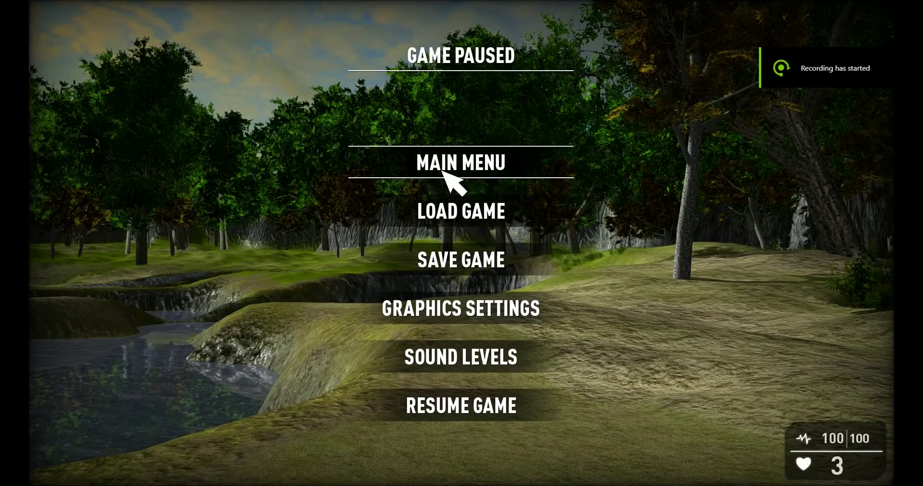
{"action": "left_click", "coordinate": [462, 164]}
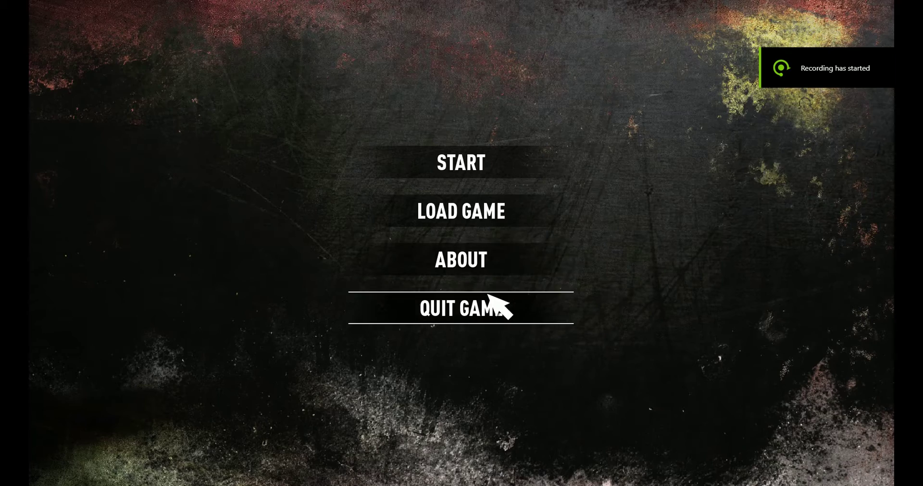
{"action": "left_click", "coordinate": [489, 304]}
{"action": "left_click", "coordinate": [612, 418]}
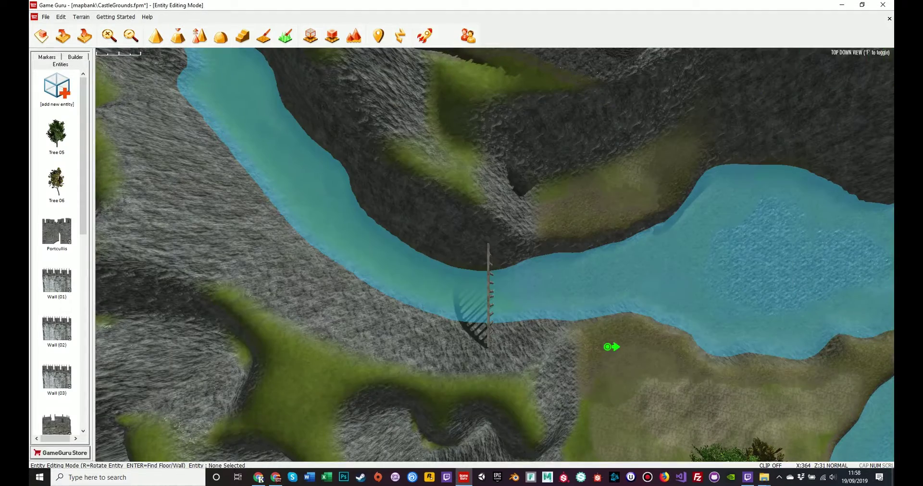
- Fly to the castle archway, check the Win Zone's If Used level in its properties and apply them
{"action": "right_click_drag", "start_coordinate": [612, 346], "coordinate": [516, 307]}
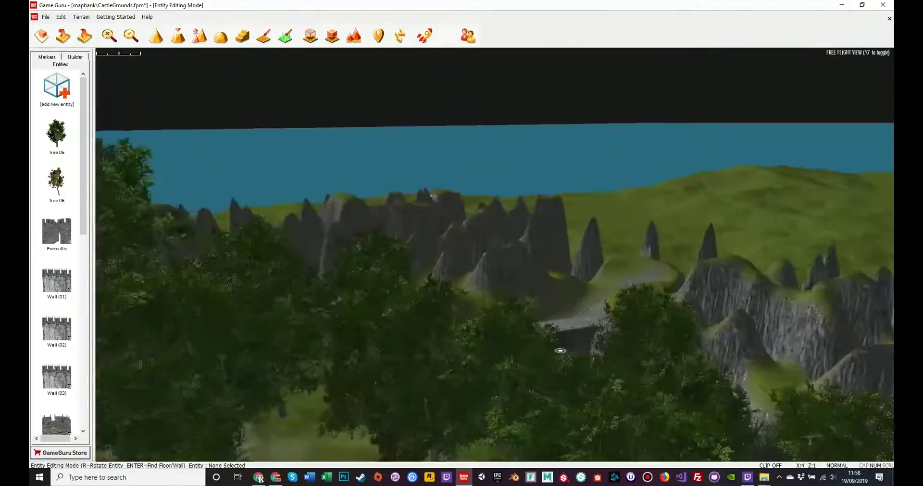
{"action": "key", "text": "w"}
{"action": "right_click_drag", "start_coordinate": [550, 355], "coordinate": [519, 68]}
{"action": "key", "text": "w"}
{"action": "key", "text": "w"}
{"action": "key", "text": "s"}
{"action": "left_click", "coordinate": [519, 68]}
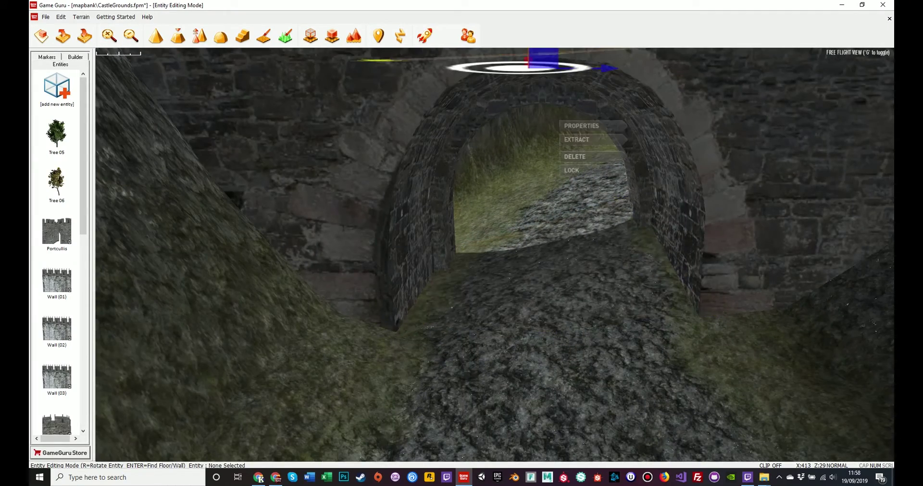
{"action": "left_click", "coordinate": [574, 125]}
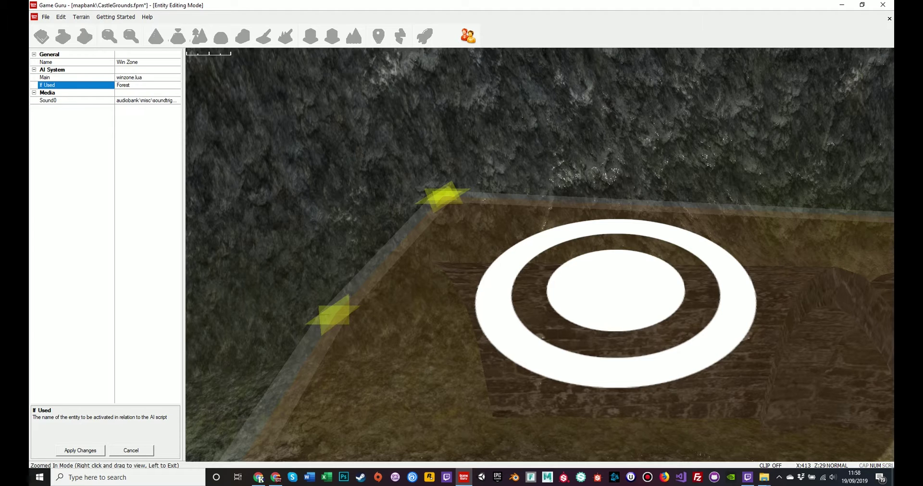
{"action": "left_click", "coordinate": [80, 450]}
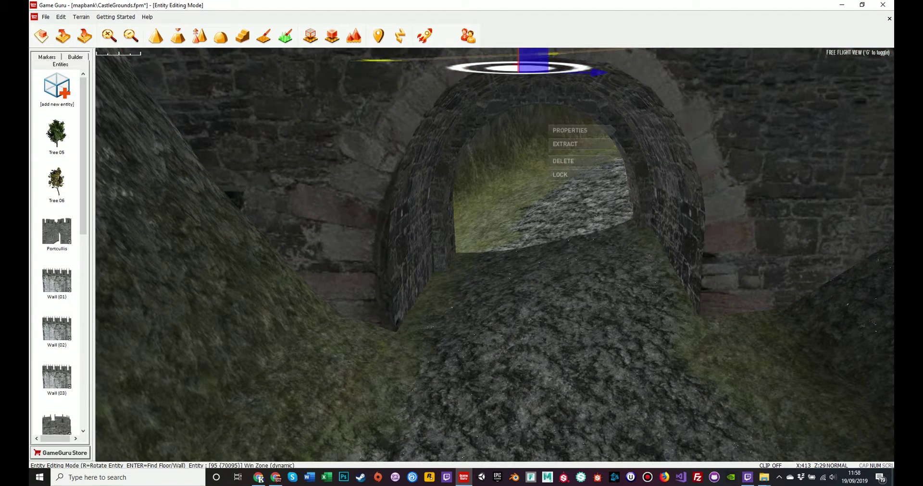
- Lower the Win Zone marker to the floor of the archway passage and deselect it
{"action": "right_click_drag", "start_coordinate": [495, 255], "coordinate": [504, 207]}
{"action": "key", "text": "s"}
{"action": "left_click_drag", "start_coordinate": [499, 135], "coordinate": [499, 292]}
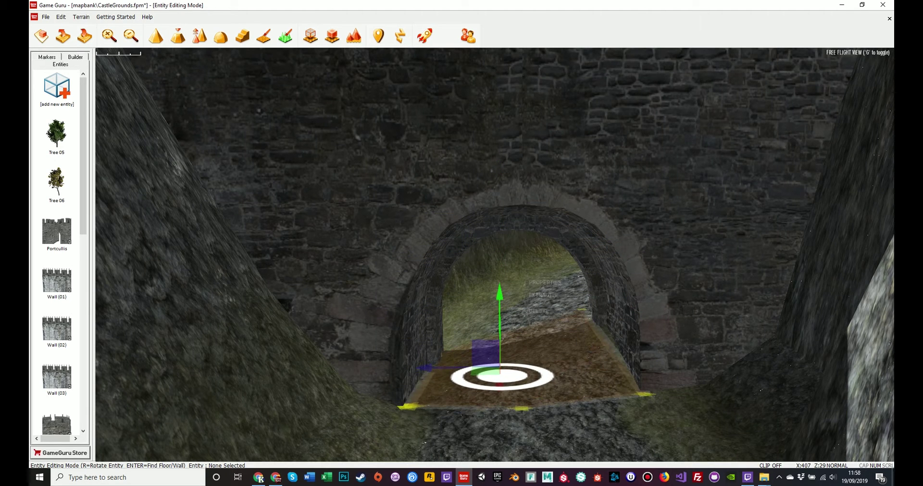
{"action": "left_click", "coordinate": [500, 290]}
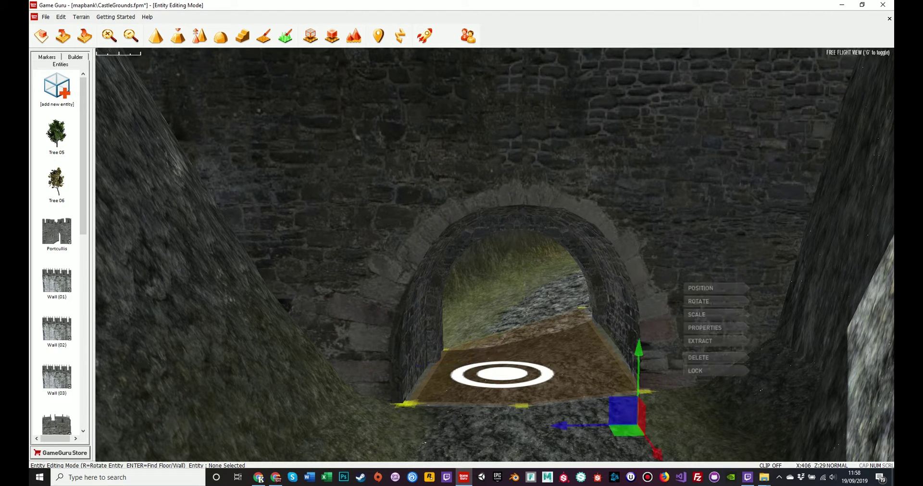
{"action": "key", "text": "Escape"}
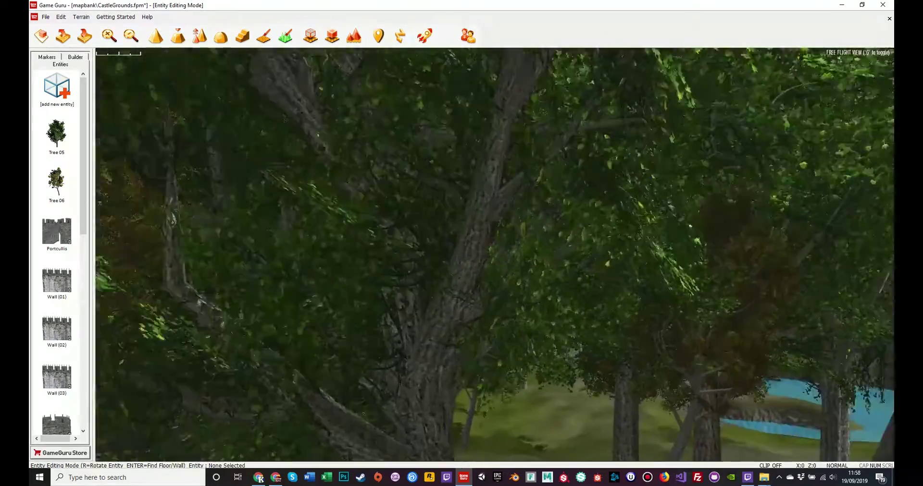
- Paint a dirt path on the terrain from the player start marker past the trees toward the far river bank
{"action": "key", "text": "w"}
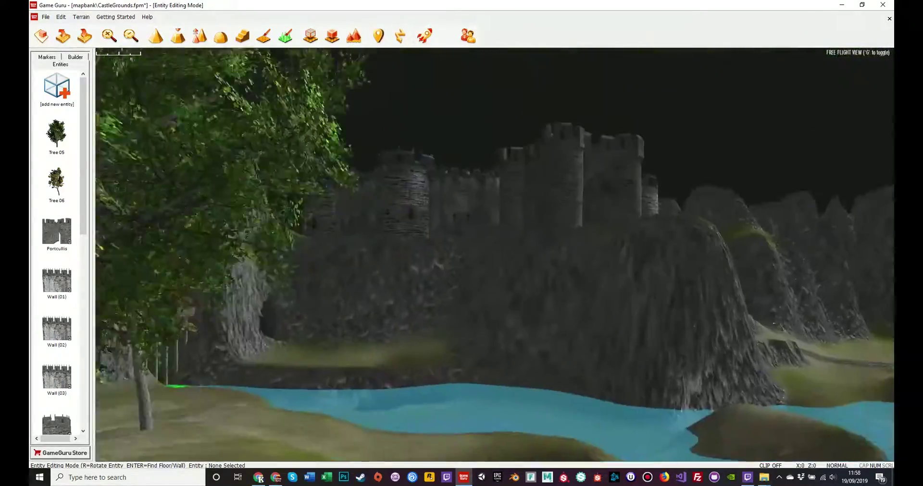
{"action": "key", "text": "w"}
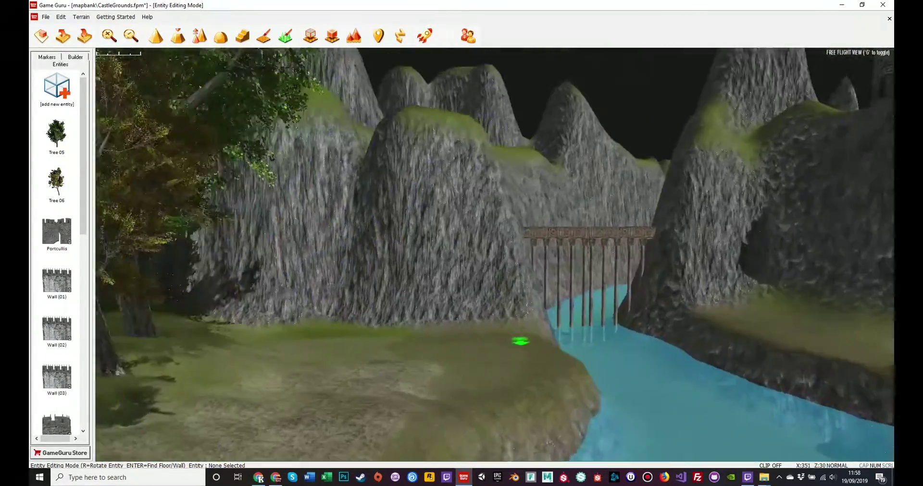
{"action": "key", "text": "s"}
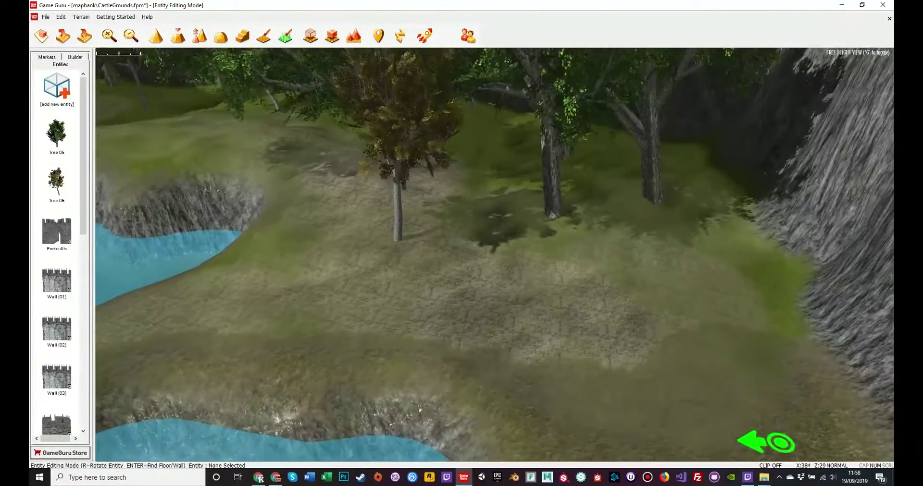
{"action": "key", "text": "w"}
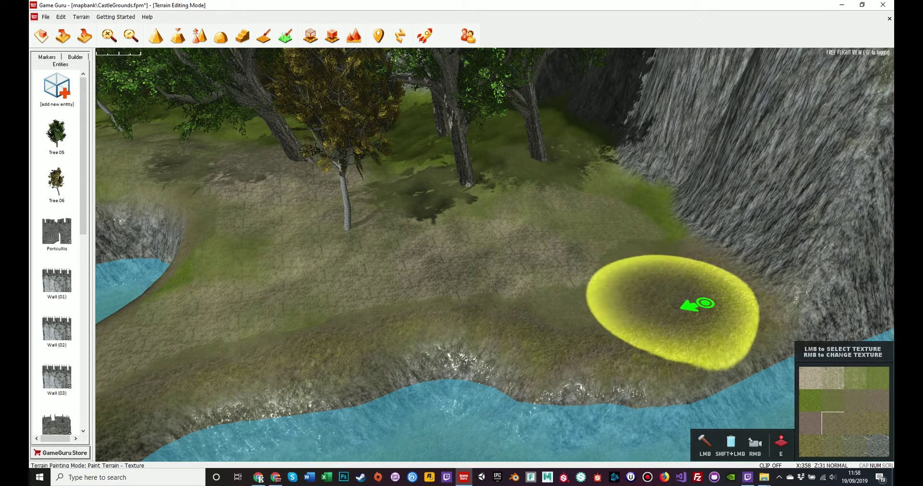
{"action": "mouse_move", "coordinate": [592, 319]}
{"action": "left_mouse_down"}
{"action": "mouse_move", "coordinate": [482, 312]}
{"action": "mouse_move", "coordinate": [571, 330]}
{"action": "left_mouse_up"}
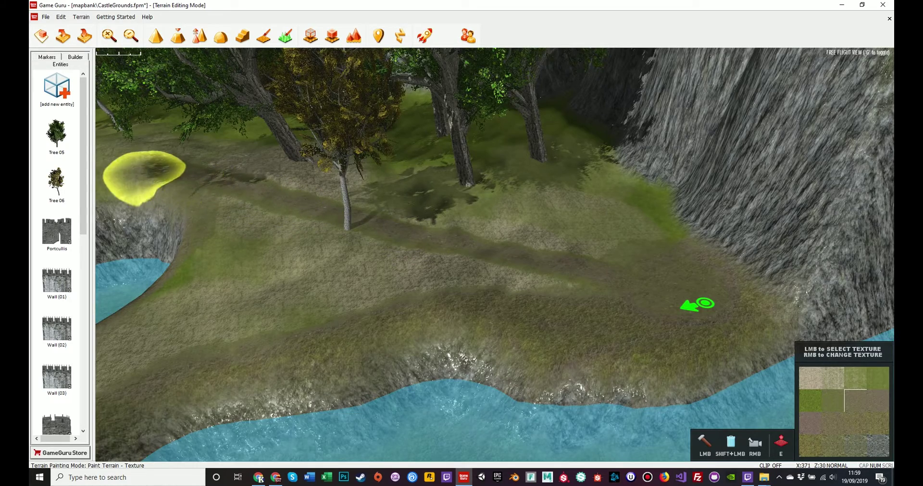
- Continue the painted dirt path across the grass above the river cliff up to the cobbled road
{"action": "right_click_drag", "start_coordinate": [189, 222], "coordinate": [106, 197]}
{"action": "mouse_move", "coordinate": [346, 207]}
{"action": "right_mouse_down"}
{"action": "mouse_move", "coordinate": [344, 159]}
{"action": "mouse_move", "coordinate": [346, 269]}
{"action": "mouse_move", "coordinate": [354, 262]}
{"action": "mouse_move", "coordinate": [379, 271]}
{"action": "mouse_move", "coordinate": [351, 279]}
{"action": "right_mouse_up"}
{"action": "right_click_drag", "start_coordinate": [659, 225], "coordinate": [638, 169]}
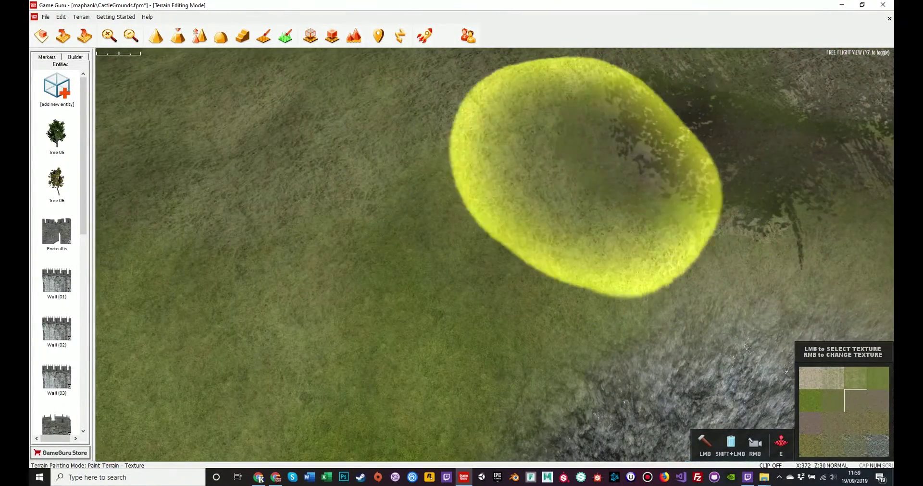
{"action": "mouse_move", "coordinate": [567, 176]}
{"action": "left_mouse_down"}
{"action": "mouse_move", "coordinate": [395, 200]}
{"action": "mouse_move", "coordinate": [120, 279]}
{"action": "left_mouse_up"}
{"action": "right_click_drag", "start_coordinate": [447, 249], "coordinate": [505, 202]}
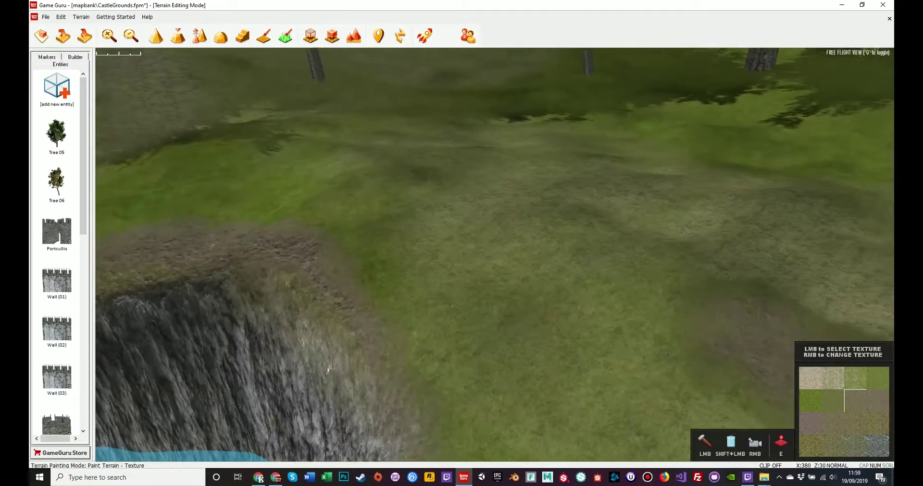
{"action": "mouse_move", "coordinate": [711, 337]}
{"action": "left_mouse_down"}
{"action": "mouse_move", "coordinate": [683, 313]}
{"action": "mouse_move", "coordinate": [676, 320]}
{"action": "mouse_move", "coordinate": [419, 191]}
{"action": "mouse_move", "coordinate": [315, 157]}
{"action": "mouse_move", "coordinate": [239, 151]}
{"action": "left_mouse_up"}
{"action": "right_click_drag", "start_coordinate": [262, 153], "coordinate": [207, 130]}
{"action": "right_click_drag", "start_coordinate": [495, 195], "coordinate": [451, 177]}
{"action": "left_click_drag", "start_coordinate": [532, 256], "coordinate": [322, 182]}
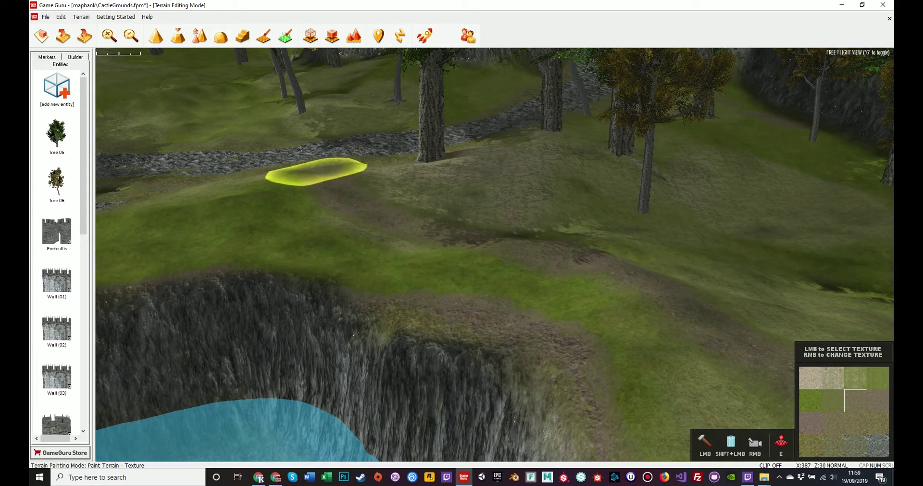
- Blend the end of the dirt path into the edge of the cobbled road, reducing the paint brush size
{"action": "key", "text": "w"}
{"action": "mouse_move", "coordinate": [316, 172]}
{"action": "right_mouse_down"}
{"action": "mouse_move", "coordinate": [278, 129]}
{"action": "mouse_move", "coordinate": [295, 269]}
{"action": "mouse_move", "coordinate": [659, 334]}
{"action": "right_mouse_up"}
{"action": "key", "text": "s"}
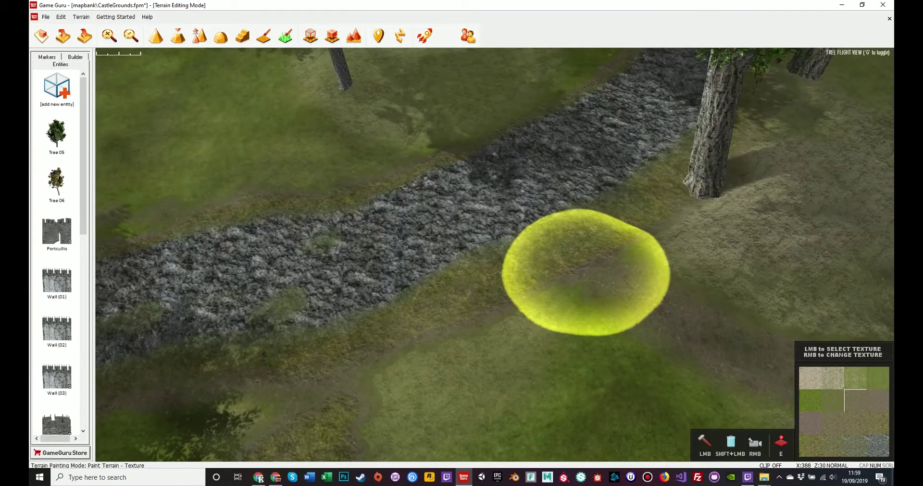
{"action": "scroll", "coordinate": [596, 270], "scroll_direction": "down", "scroll_amount": 5}
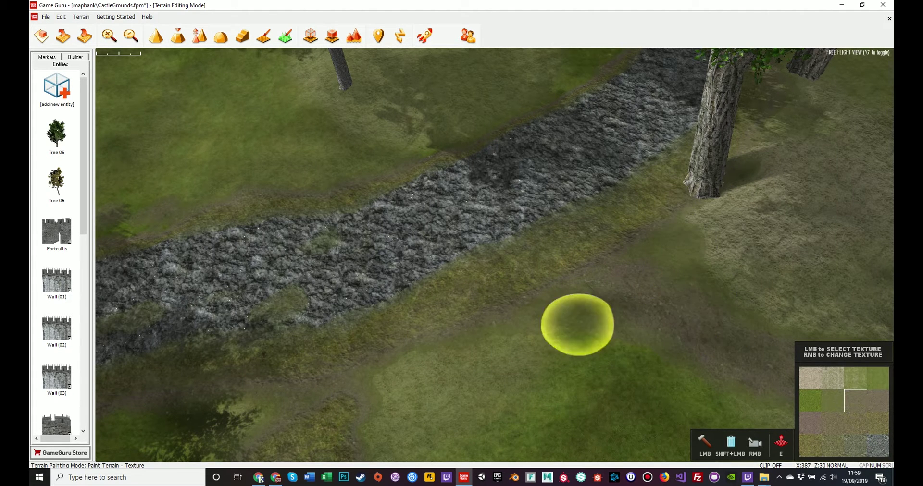
- Delete the large tree beside the cobbled road junction and the small autumn tree near the player start
{"action": "key", "text": "e"}
{"action": "left_click", "coordinate": [706, 158]}
{"action": "key", "text": "Delete"}
{"action": "right_click_drag", "start_coordinate": [707, 163], "coordinate": [865, 96]}
{"action": "key", "text": "w"}
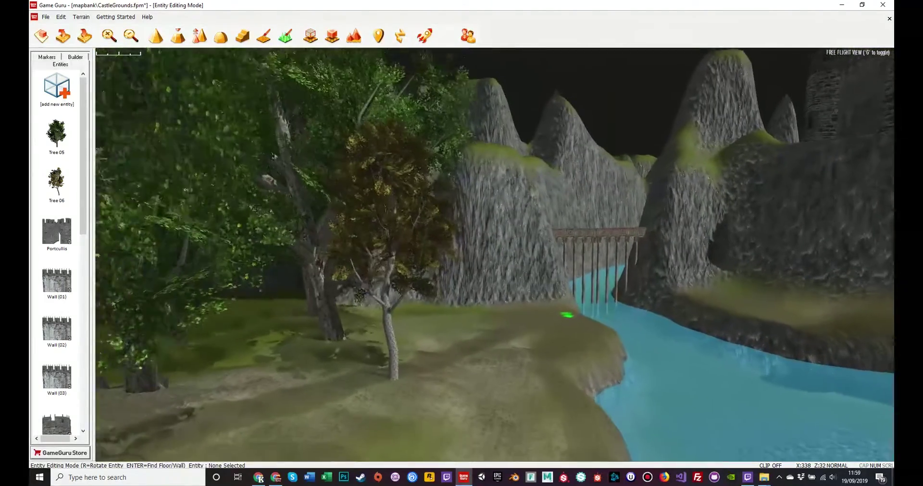
{"action": "left_click", "coordinate": [384, 225]}
{"action": "key", "text": "Delete"}
- Delete the large Tree 05 standing next to the dirt path at the edge of the woods
{"action": "right_click_drag", "start_coordinate": [385, 226], "coordinate": [240, 225]}
{"action": "key", "text": "d"}
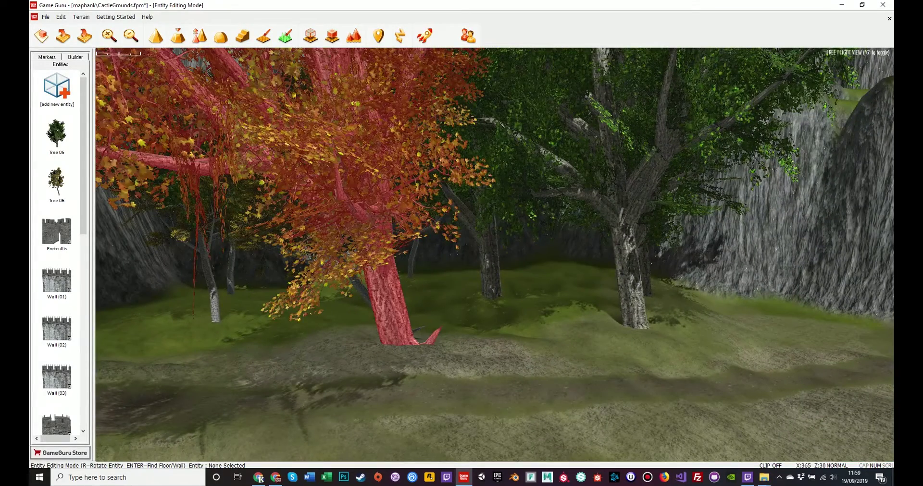
{"action": "left_click", "coordinate": [378, 308]}
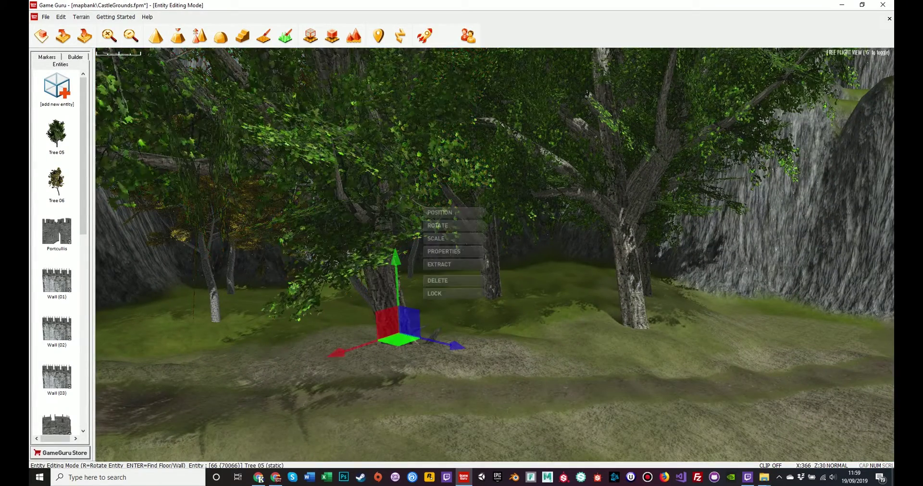
{"action": "key", "text": "Delete"}
{"action": "left_click", "coordinate": [377, 307]}
{"action": "key", "text": "Delete"}
- Switch to grass painting and clear the grass along the dirt path above the river cliff
{"action": "mouse_move", "coordinate": [378, 308]}
{"action": "right_mouse_down"}
{"action": "mouse_move", "coordinate": [346, 308]}
{"action": "mouse_move", "coordinate": [358, 320]}
{"action": "mouse_move", "coordinate": [384, 318]}
{"action": "mouse_move", "coordinate": [298, 312]}
{"action": "mouse_move", "coordinate": [336, 311]}
{"action": "mouse_move", "coordinate": [297, 312]}
{"action": "mouse_move", "coordinate": [314, 310]}
{"action": "mouse_move", "coordinate": [299, 269]}
{"action": "mouse_move", "coordinate": [303, 329]}
{"action": "mouse_move", "coordinate": [296, 298]}
{"action": "mouse_move", "coordinate": [281, 296]}
{"action": "right_mouse_up"}
{"action": "key", "text": "d"}
{"action": "key", "text": "s"}
{"action": "key", "text": "s"}
{"action": "key", "text": "w"}
{"action": "key", "text": "a"}
{"action": "left_click", "coordinate": [285, 35]}
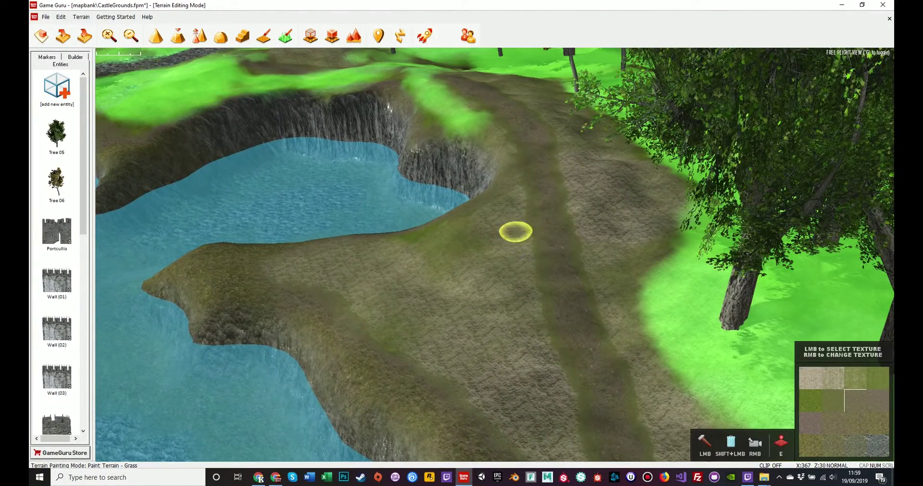
{"action": "mouse_move", "coordinate": [518, 234]}
{"action": "right_mouse_down"}
{"action": "mouse_move", "coordinate": [516, 211]}
{"action": "mouse_move", "coordinate": [575, 245]}
{"action": "mouse_move", "coordinate": [523, 359]}
{"action": "right_mouse_up"}
{"action": "key", "text": "w"}
{"action": "key", "text": "s"}
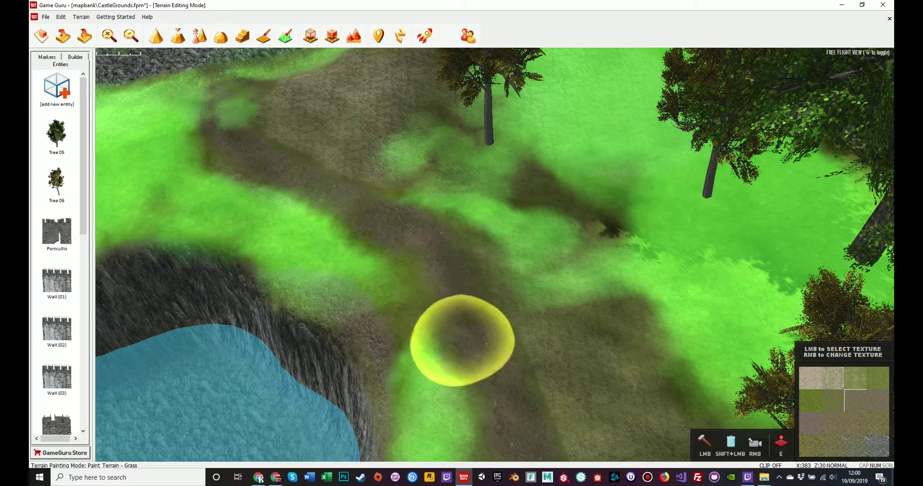
{"action": "mouse_move", "coordinate": [310, 205]}
{"action": "left_mouse_down"}
{"action": "mouse_move", "coordinate": [241, 111]}
{"action": "mouse_move", "coordinate": [279, 140]}
{"action": "left_mouse_up"}
- Clear the grass around the end of the dirt path where it meets the cobbled road
{"action": "mouse_move", "coordinate": [278, 140]}
{"action": "right_mouse_down"}
{"action": "mouse_move", "coordinate": [365, 183]}
{"action": "mouse_move", "coordinate": [454, 303]}
{"action": "right_mouse_up"}
{"action": "key", "text": "w"}
{"action": "key", "text": "s"}
{"action": "mouse_move", "coordinate": [385, 316]}
{"action": "left_mouse_down"}
{"action": "mouse_move", "coordinate": [397, 284]}
{"action": "mouse_move", "coordinate": [413, 307]}
{"action": "mouse_move", "coordinate": [317, 334]}
{"action": "mouse_move", "coordinate": [313, 305]}
{"action": "mouse_move", "coordinate": [251, 284]}
{"action": "mouse_move", "coordinate": [318, 313]}
{"action": "left_mouse_up"}
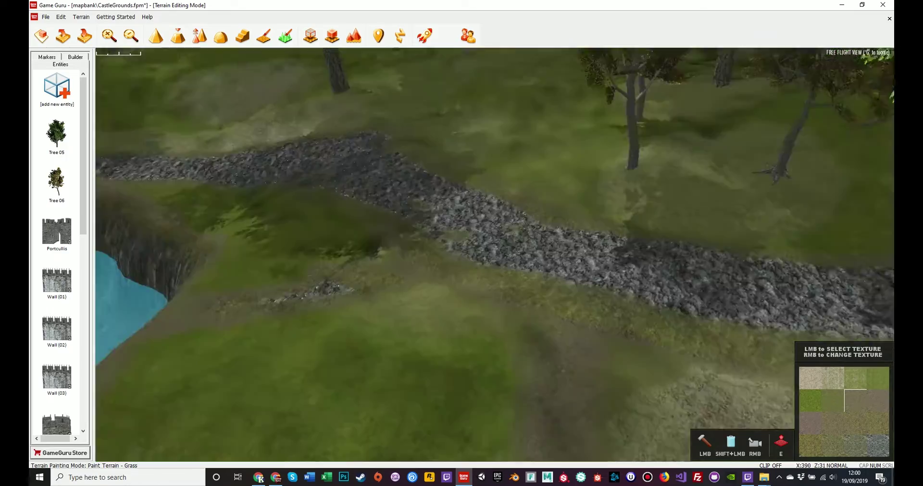
{"action": "mouse_move", "coordinate": [412, 269]}
{"action": "right_mouse_down"}
{"action": "mouse_move", "coordinate": [384, 236]}
{"action": "mouse_move", "coordinate": [404, 259]}
{"action": "mouse_move", "coordinate": [375, 240]}
{"action": "right_mouse_up"}
{"action": "mouse_move", "coordinate": [480, 346]}
{"action": "right_mouse_down"}
{"action": "mouse_move", "coordinate": [500, 349]}
{"action": "mouse_move", "coordinate": [475, 377]}
{"action": "right_mouse_up"}
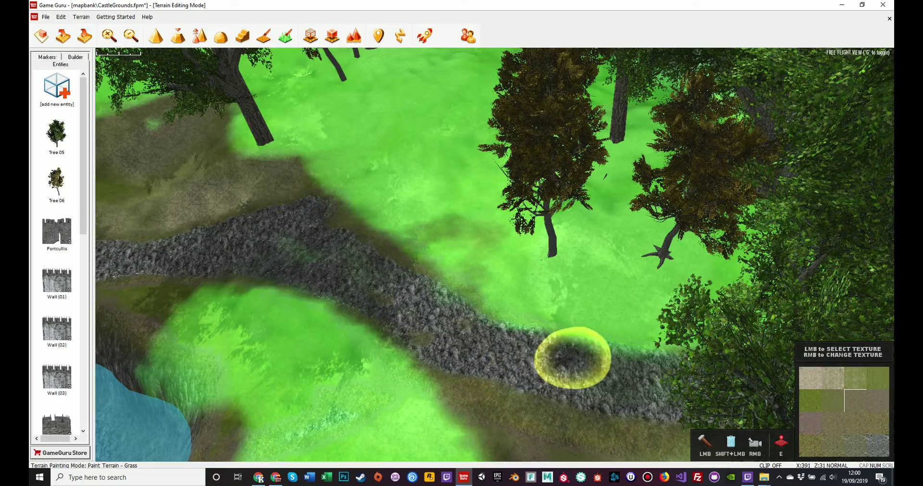
- Paint grass along the woodland side of the dirt path and over the river peninsula, keeping the path itself clear
{"action": "right_click_drag", "start_coordinate": [571, 356], "coordinate": [497, 402]}
{"action": "key", "text": "s"}
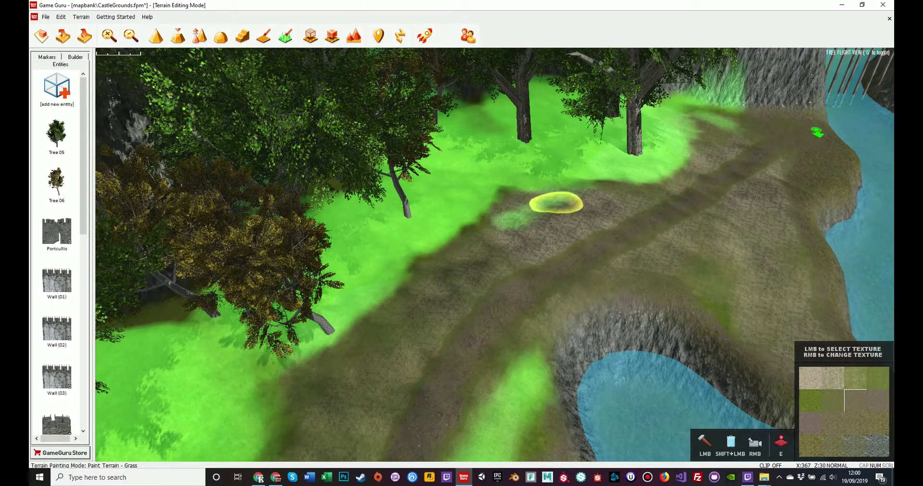
{"action": "mouse_move", "coordinate": [579, 189]}
{"action": "left_mouse_down"}
{"action": "mouse_move", "coordinate": [476, 227]}
{"action": "mouse_move", "coordinate": [437, 231]}
{"action": "mouse_move", "coordinate": [575, 198]}
{"action": "mouse_move", "coordinate": [400, 305]}
{"action": "mouse_move", "coordinate": [423, 279]}
{"action": "mouse_move", "coordinate": [309, 404]}
{"action": "mouse_move", "coordinate": [379, 276]}
{"action": "mouse_move", "coordinate": [403, 269]}
{"action": "left_mouse_up"}
{"action": "key", "text": "d"}
{"action": "key", "text": "d"}
{"action": "mouse_move", "coordinate": [639, 293]}
{"action": "left_mouse_down"}
{"action": "mouse_move", "coordinate": [633, 309]}
{"action": "mouse_move", "coordinate": [686, 350]}
{"action": "mouse_move", "coordinate": [663, 210]}
{"action": "mouse_move", "coordinate": [519, 330]}
{"action": "mouse_move", "coordinate": [639, 330]}
{"action": "mouse_move", "coordinate": [671, 381]}
{"action": "mouse_move", "coordinate": [668, 229]}
{"action": "mouse_move", "coordinate": [602, 264]}
{"action": "mouse_move", "coordinate": [569, 301]}
{"action": "left_mouse_up"}
{"action": "key", "text": "d"}
{"action": "mouse_move", "coordinate": [569, 301]}
{"action": "right_mouse_down"}
{"action": "mouse_move", "coordinate": [384, 278]}
{"action": "mouse_move", "coordinate": [659, 303]}
{"action": "mouse_move", "coordinate": [481, 320]}
{"action": "mouse_move", "coordinate": [524, 301]}
{"action": "right_mouse_up"}
{"action": "key", "text": "s"}
{"action": "key", "text": "w"}
{"action": "key", "text": "w"}
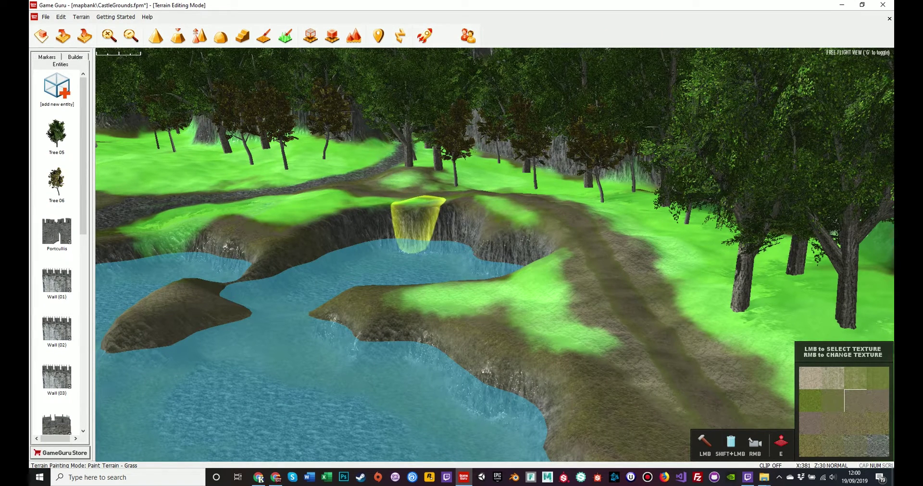
{"action": "key", "text": "e"}
- Save the CastleGrounds level and export it as a standalone game into the mapbank\tut2_test folder
{"action": "left_click", "coordinate": [45, 17]}
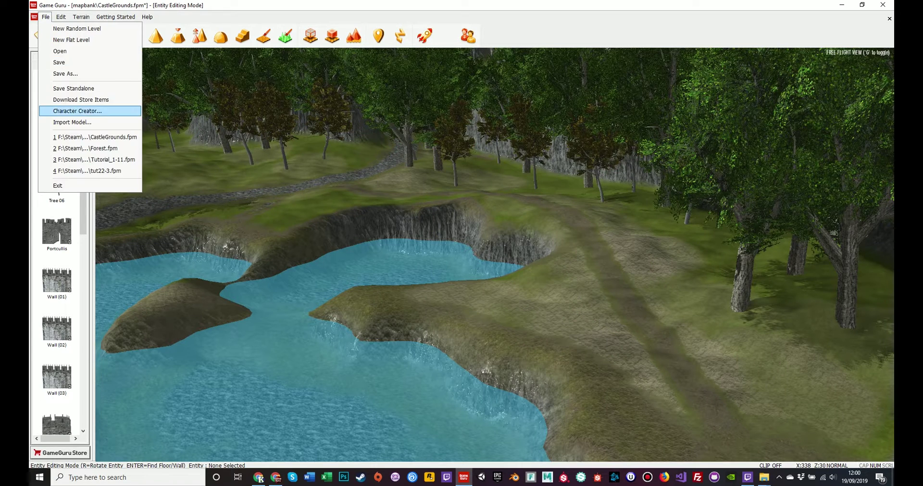
{"action": "left_click", "coordinate": [59, 62]}
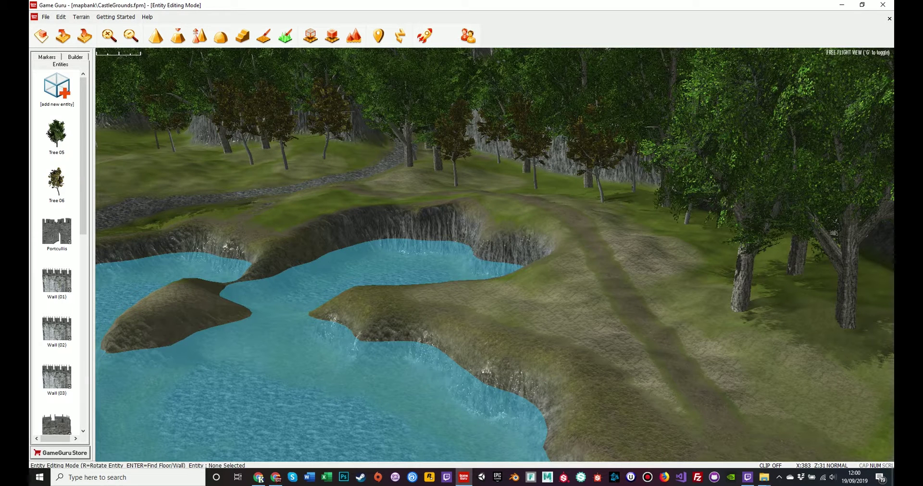
{"action": "left_click", "coordinate": [46, 17]}
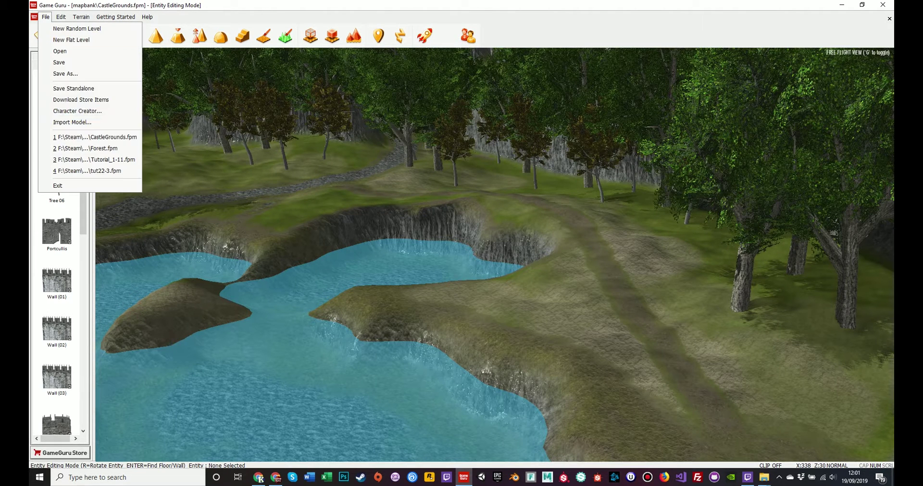
{"action": "left_click", "coordinate": [73, 88]}
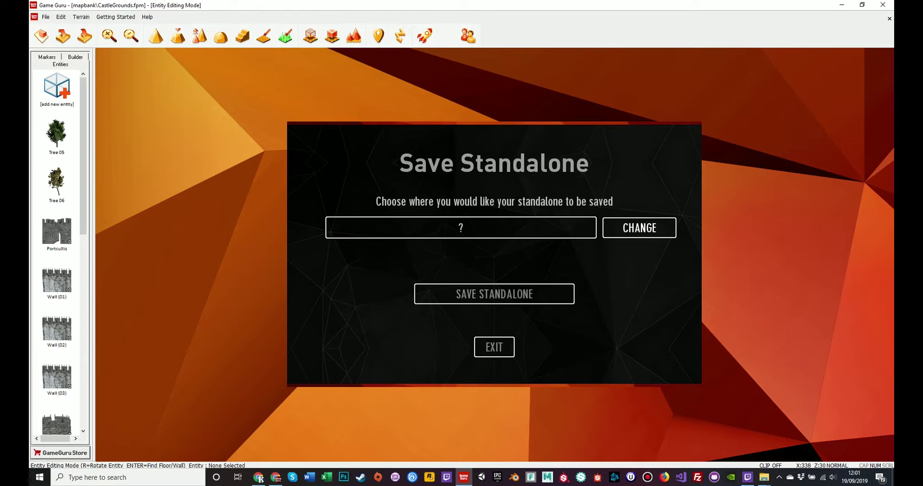
{"action": "left_click", "coordinate": [640, 228]}
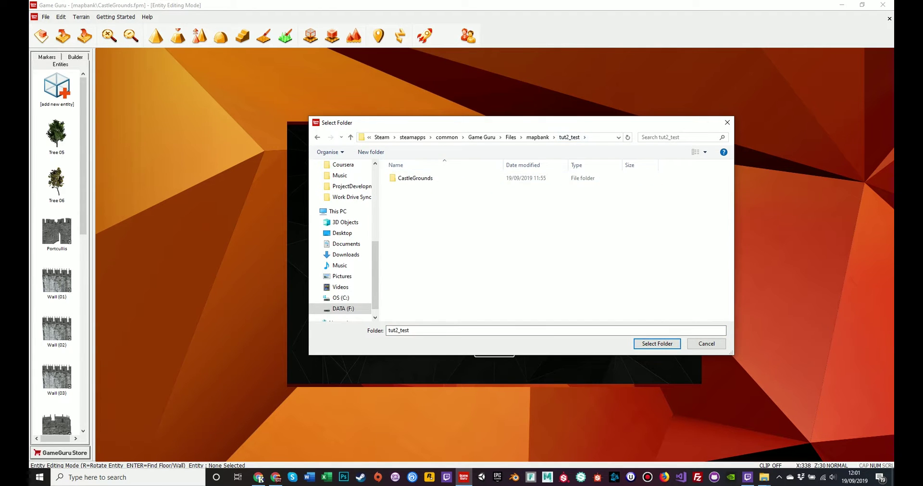
{"action": "left_click", "coordinate": [538, 137]}
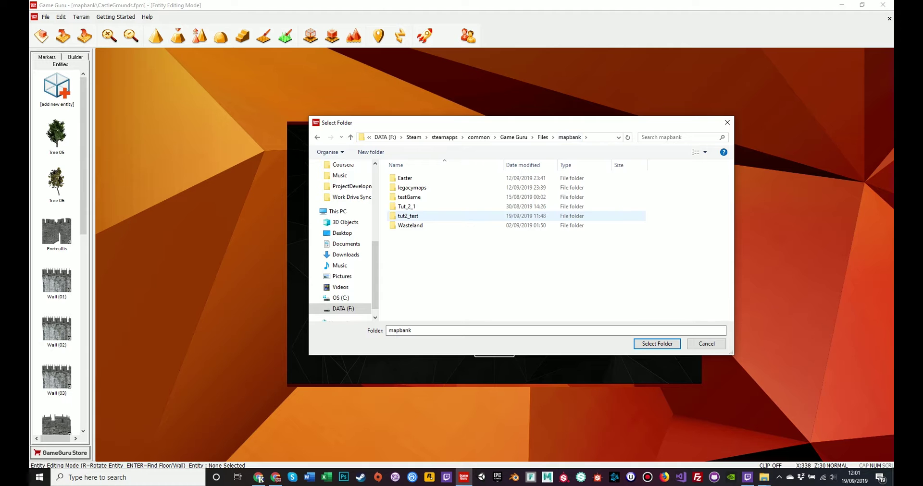
{"action": "double_click", "coordinate": [408, 216]}
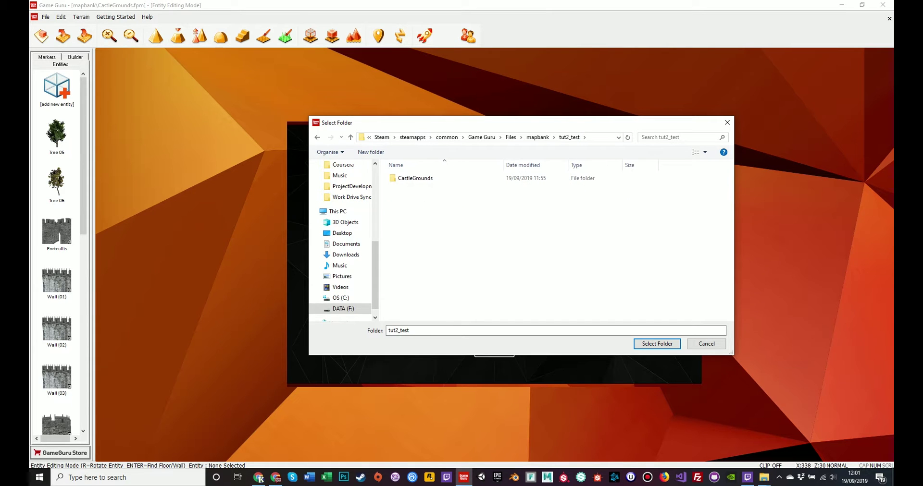
{"action": "key", "text": "Return"}
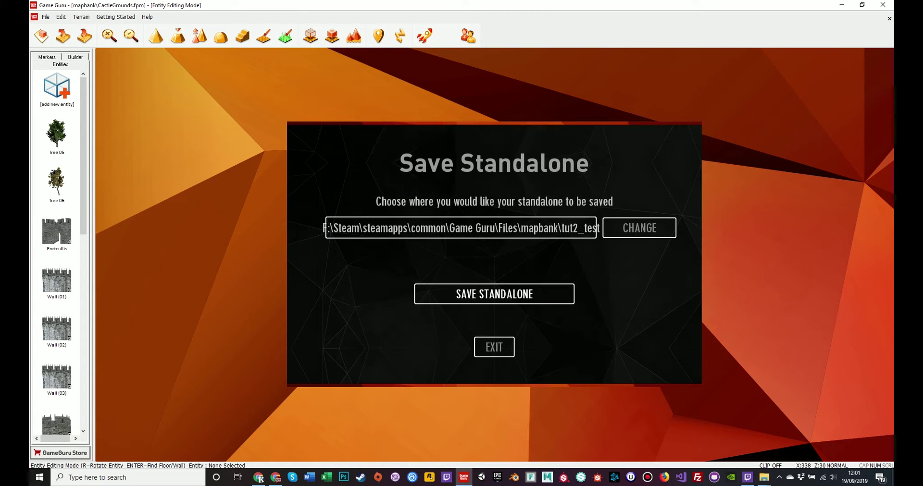
{"action": "key", "text": "Return"}
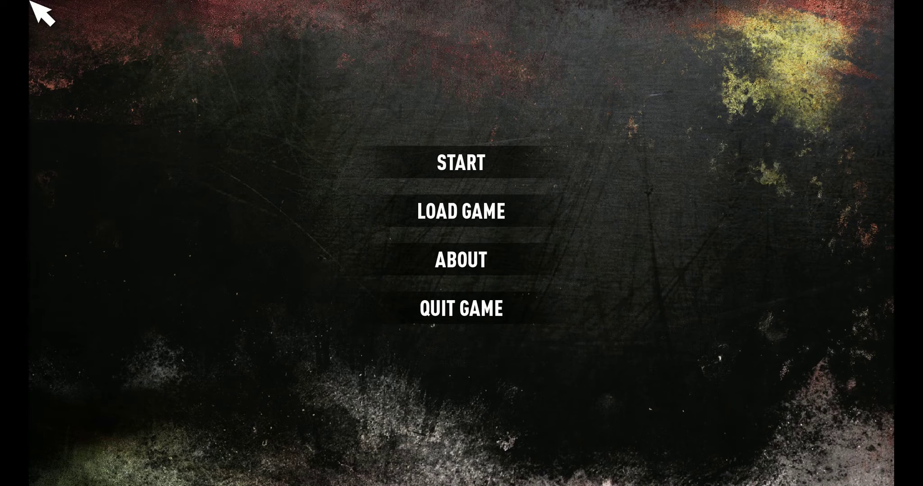
- Start the standalone game and walk from the spawn point along the painted dirt path toward the trees
{"action": "left_click", "coordinate": [421, 166]}
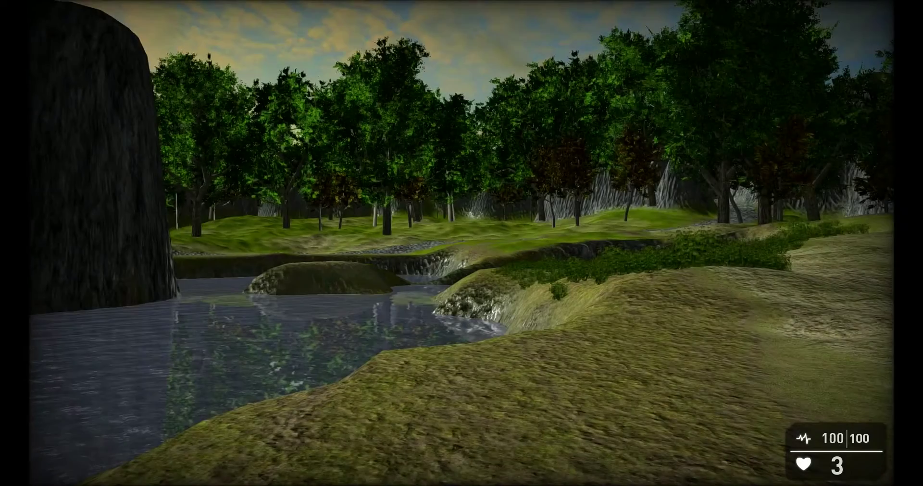
{"action": "key", "text": "w"}
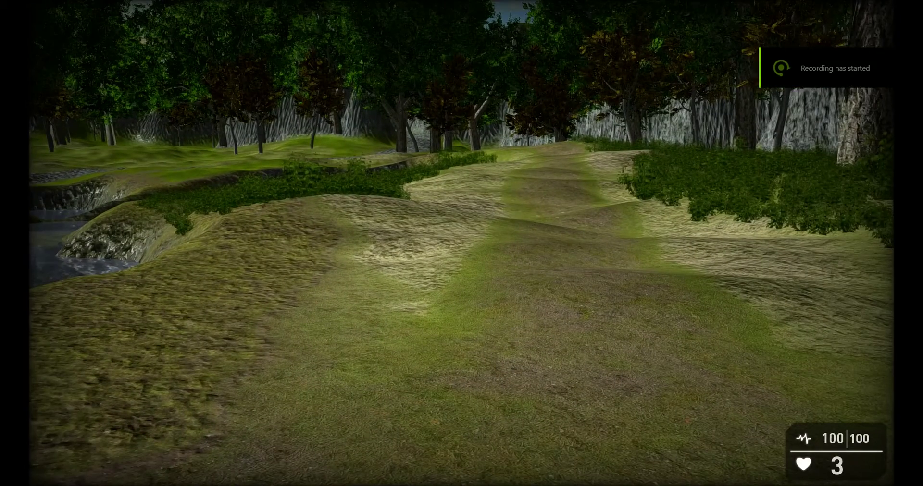
{"action": "key", "text": "w"}
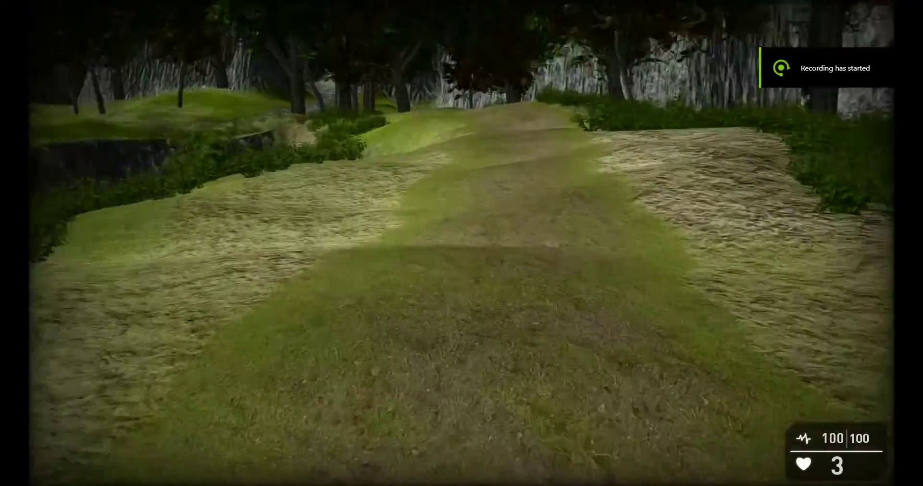
- Follow the dirt path out of the castle grounds and walk through the rocky passage into the foggy forest area
{"action": "key", "text": "w"}
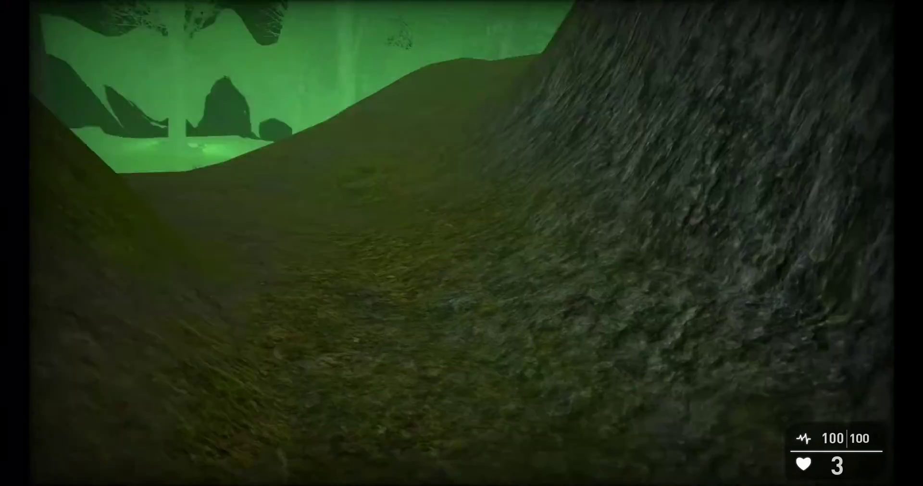
{"action": "key", "text": "w"}
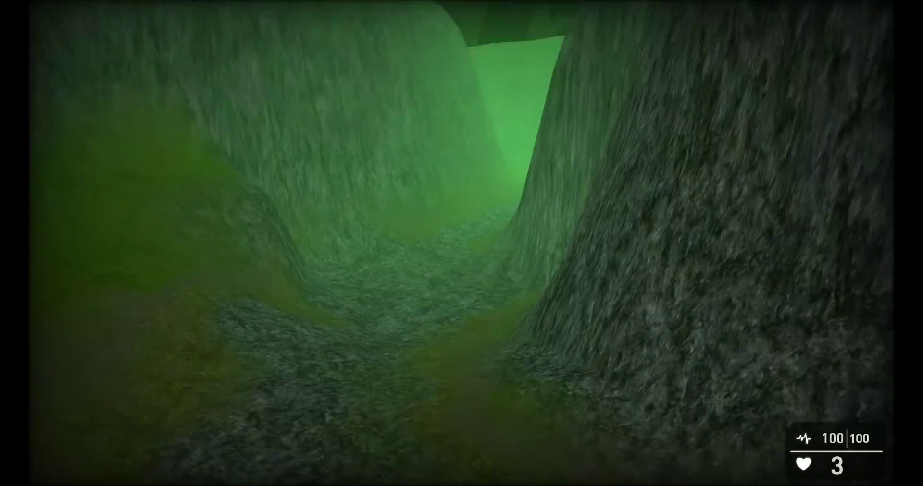
{"action": "key", "text": "w"}
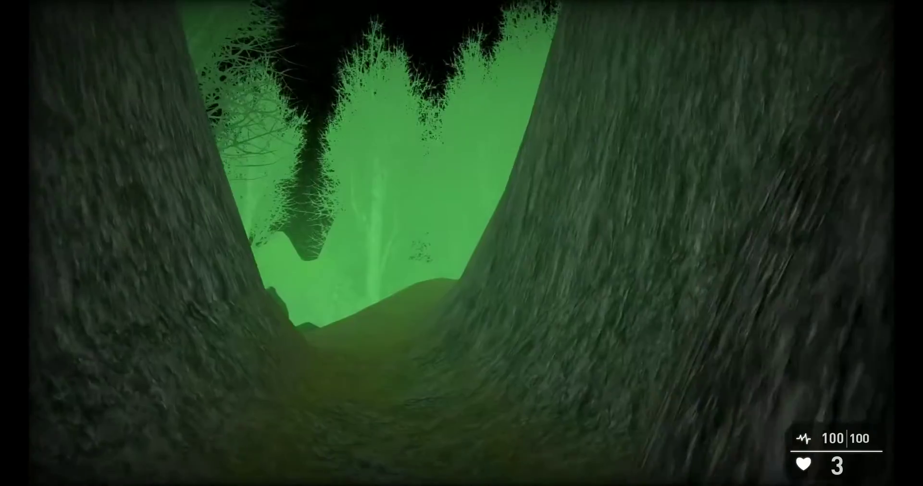
{"action": "key", "text": "w"}
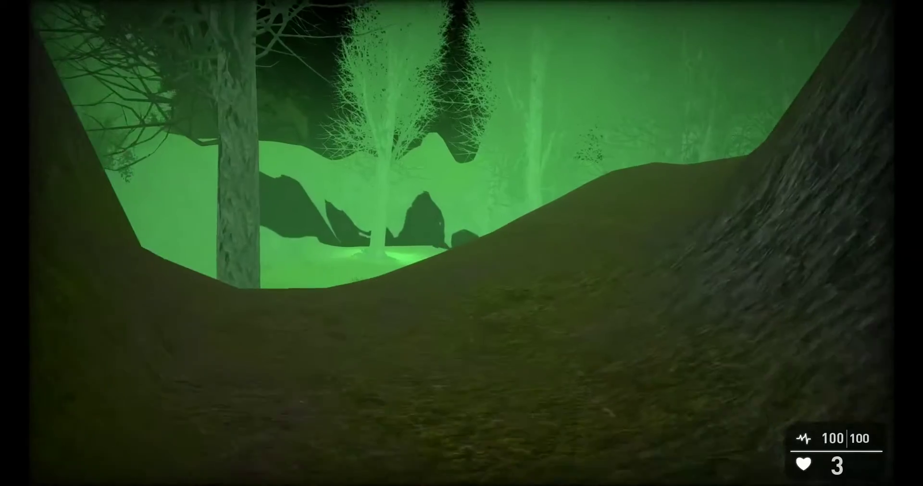
{"action": "key", "text": "w"}
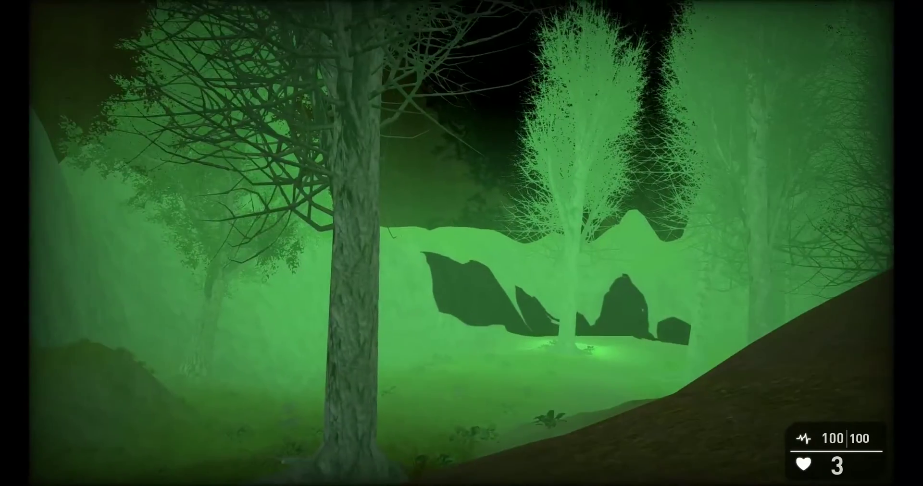
- Walk out of the rocky passage onto the dirt mound and check the cliffs and trees around it
{"action": "key", "text": "w"}
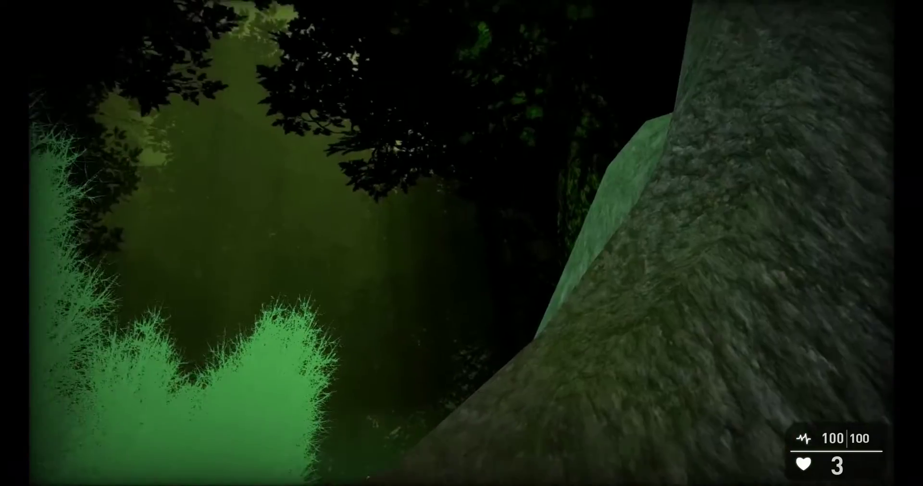
{"action": "key", "text": "w"}
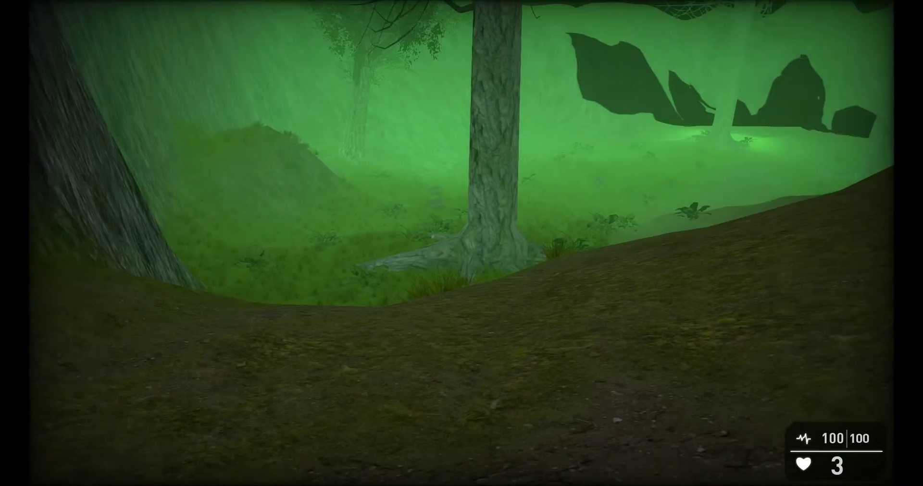
{"action": "key", "text": "w"}
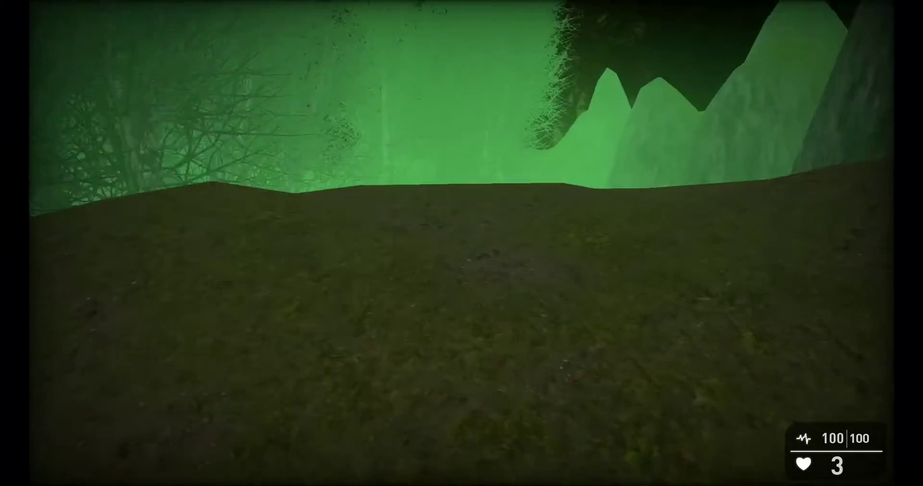
{"action": "key", "text": "w"}
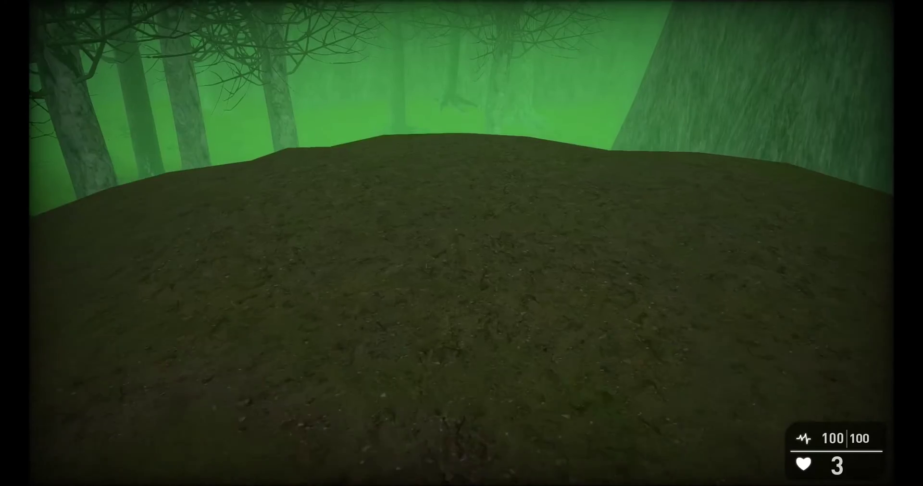
{"action": "key", "text": "w"}
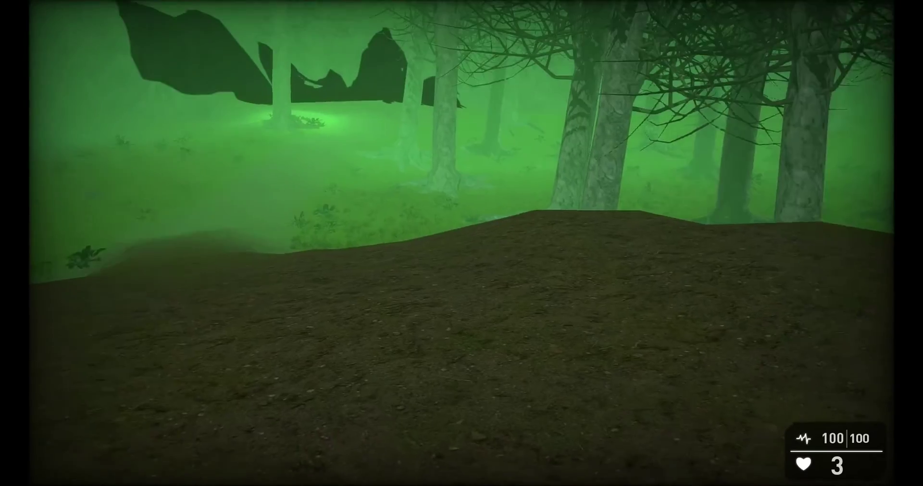
- Inspect the tree stand, the dark patch in the clearing and the pond from the edge of the dirt mound
{"action": "key", "text": "w"}
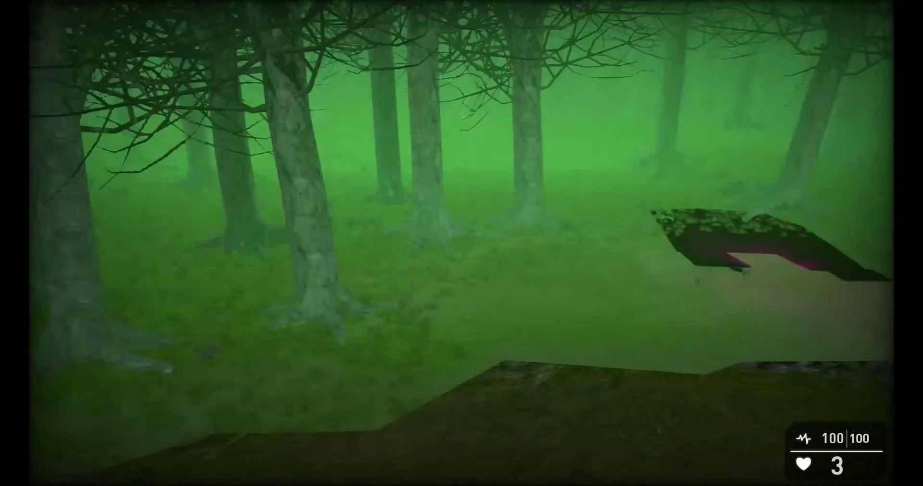
{"action": "key", "text": "w"}
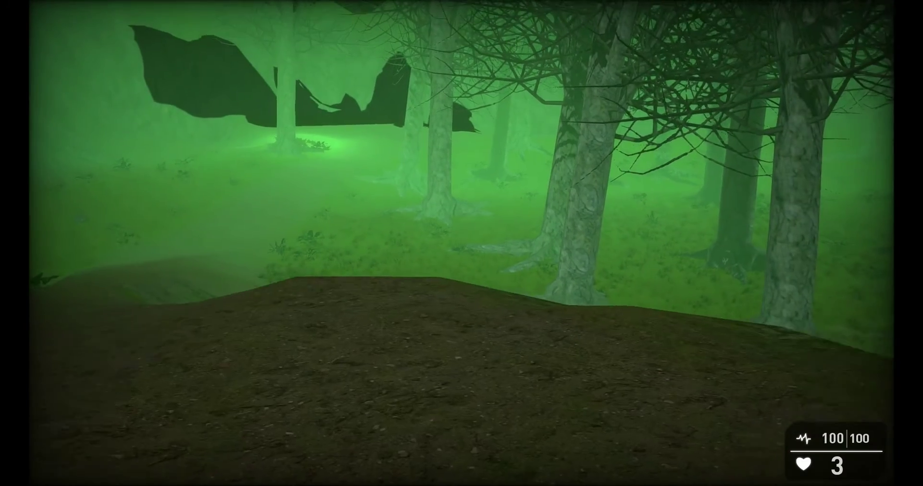
{"action": "key", "text": "w"}
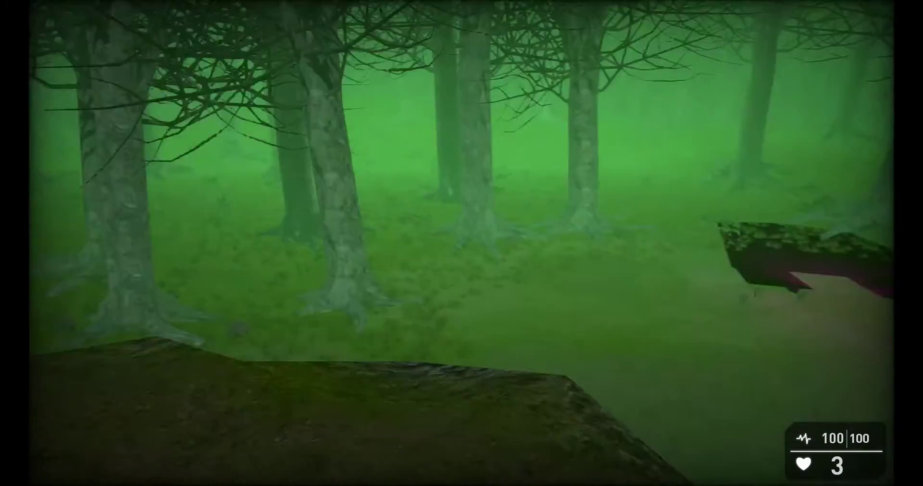
{"action": "key", "text": "w"}
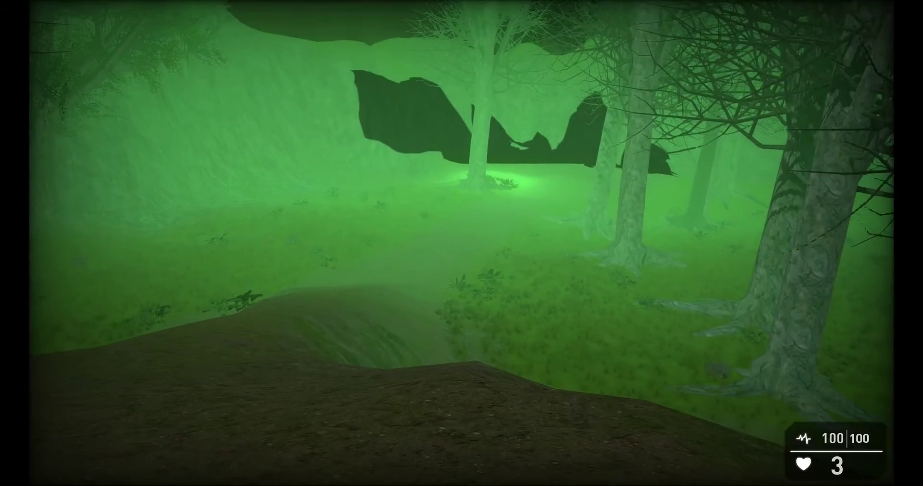
{"action": "key", "text": "w"}
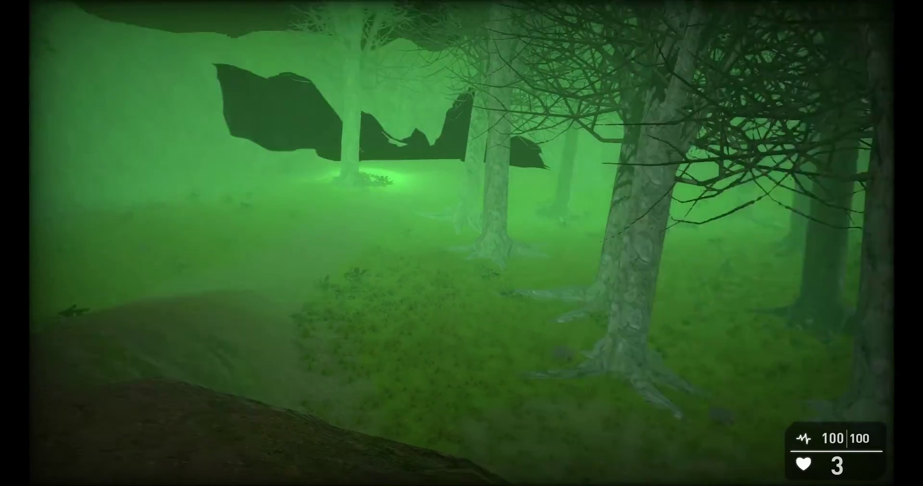
{"action": "key", "text": "a"}
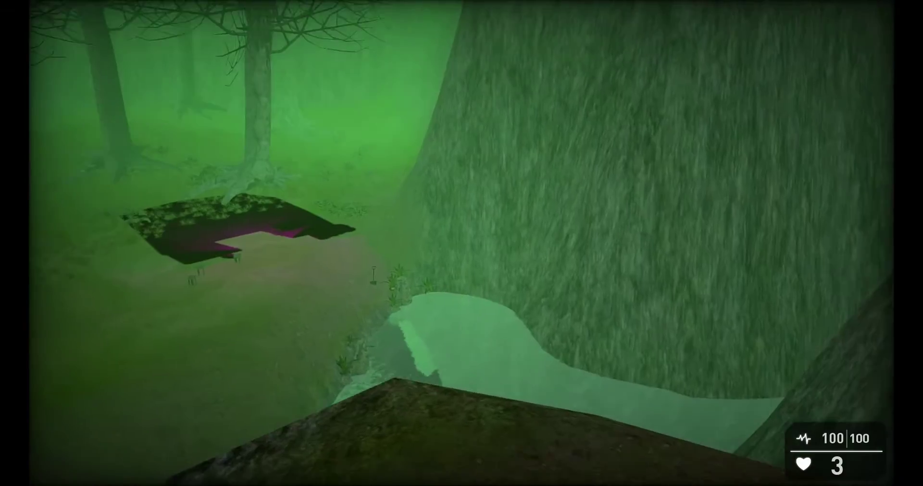
{"action": "key", "text": "d"}
{"action": "key", "text": "w"}
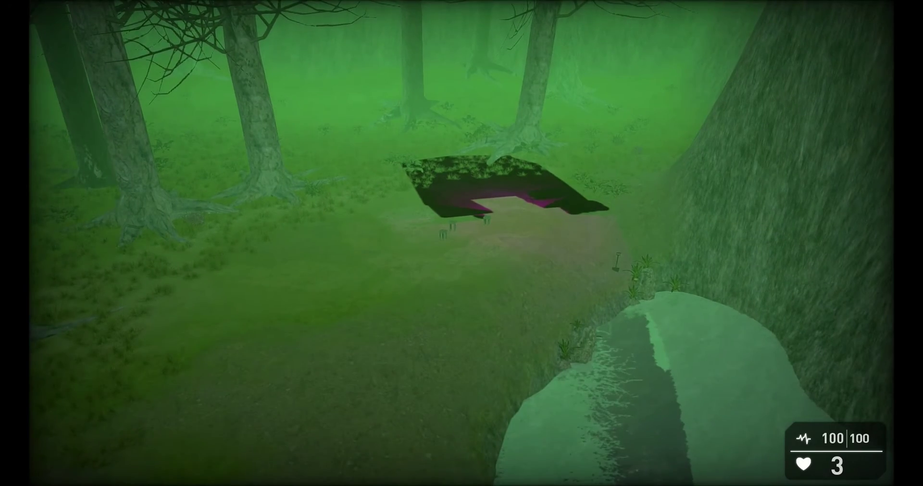
- Move back along the mound and examine the dark jagged gaps behind the brightly lit tree across the forest
{"action": "key", "text": "s"}
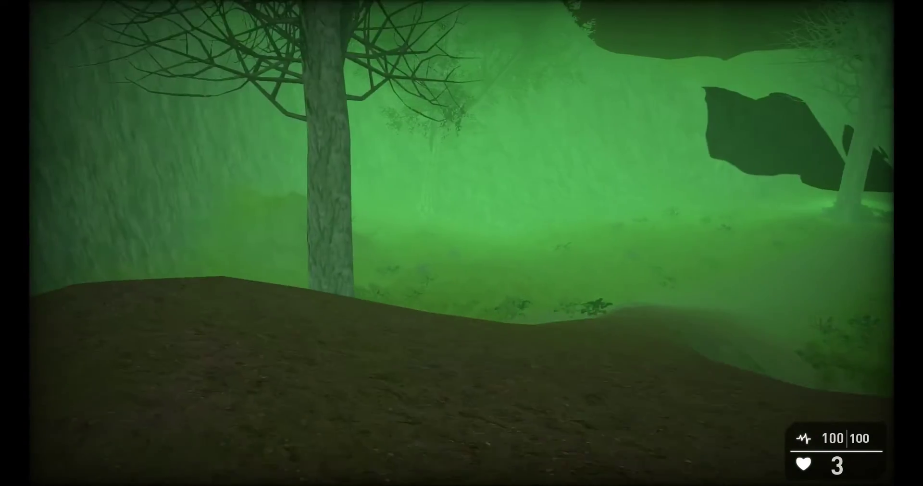
{"action": "key", "text": "w"}
{"action": "key", "text": "w"}
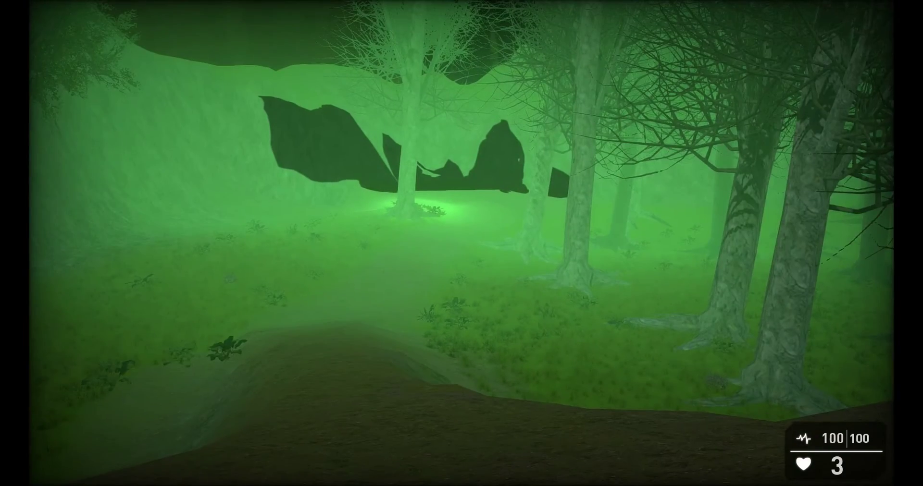
{"action": "key", "text": "w"}
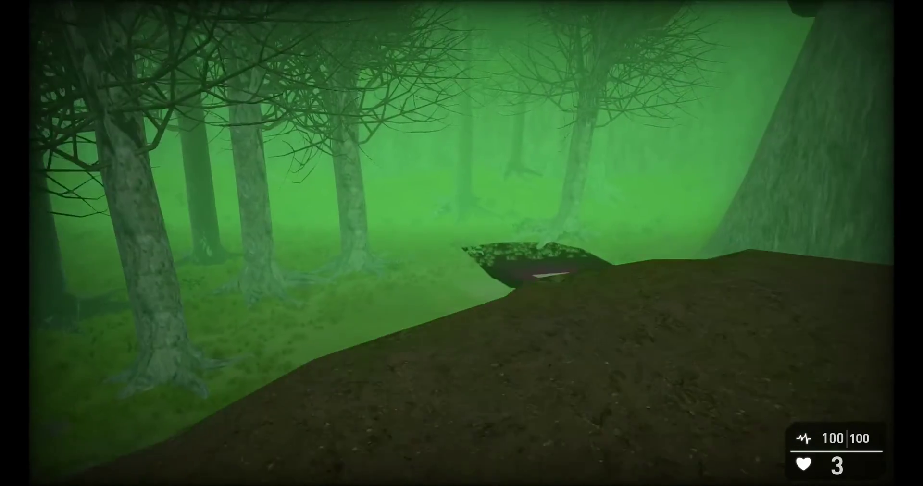
{"action": "key", "text": "w"}
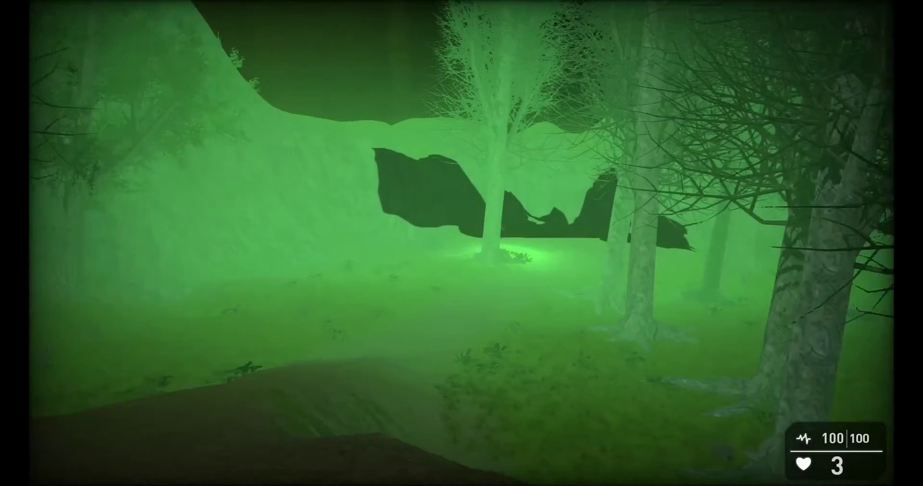
{"action": "key", "text": "w"}
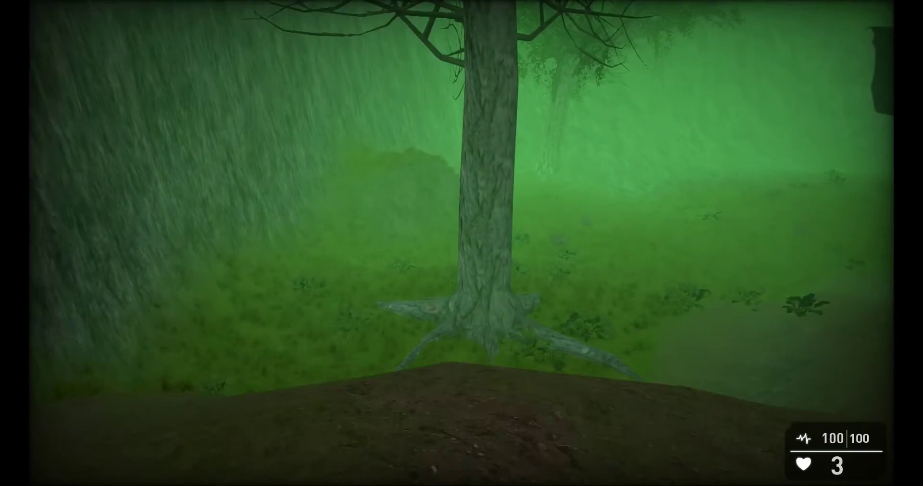
- Compare the path leading to the lit tree with the clearing and pond from the mound's edge
{"action": "key", "text": "w"}
{"action": "key", "text": "w"}
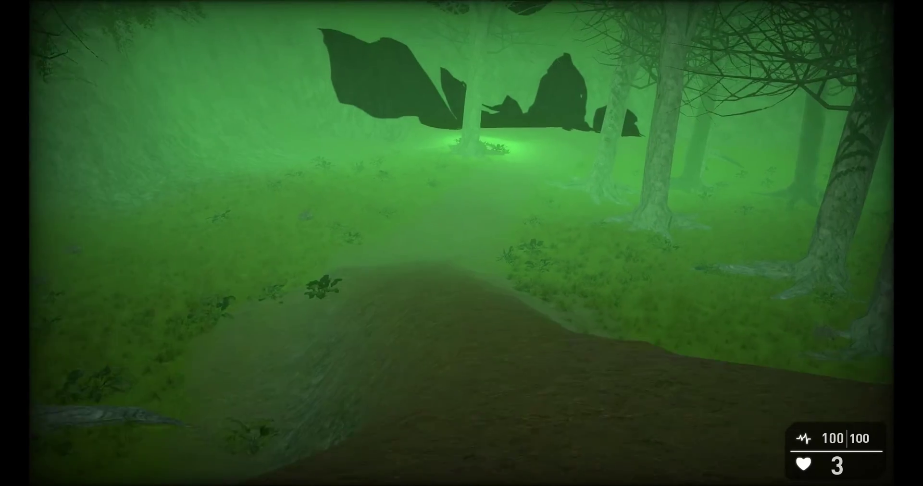
{"action": "key", "text": "w"}
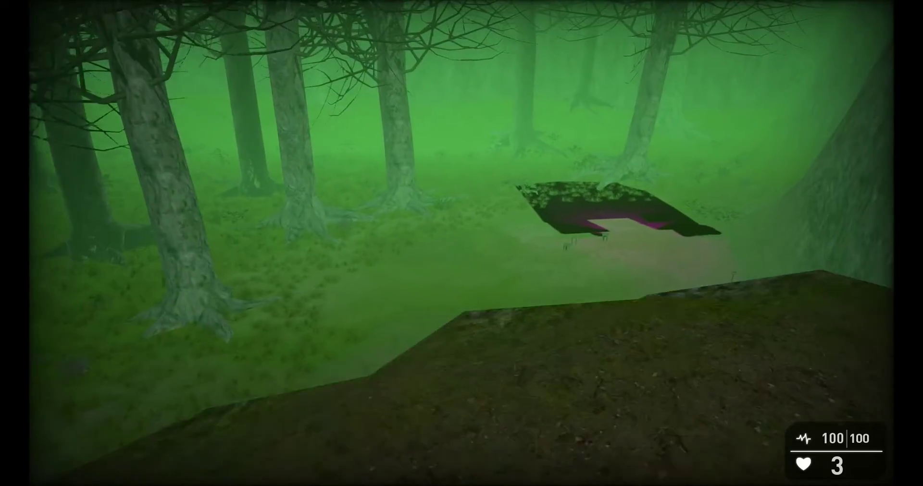
{"action": "key", "text": "w"}
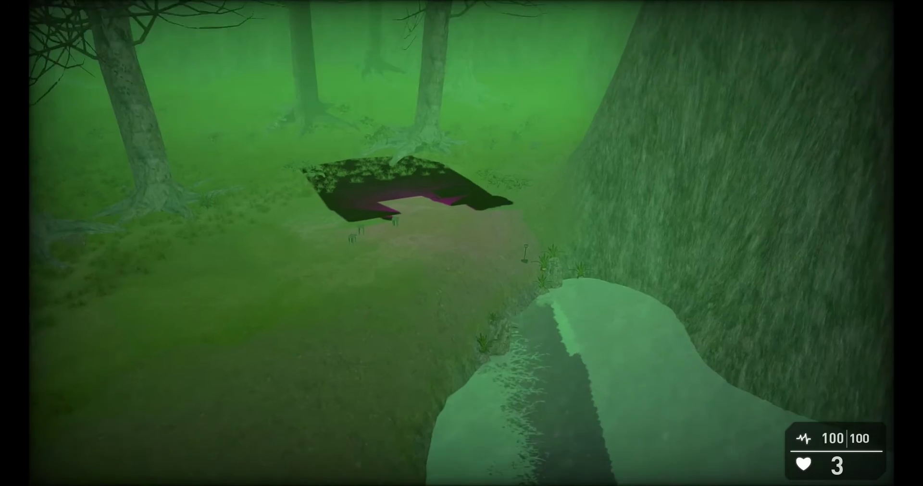
{"action": "key", "text": "w"}
{"action": "key", "text": "w"}
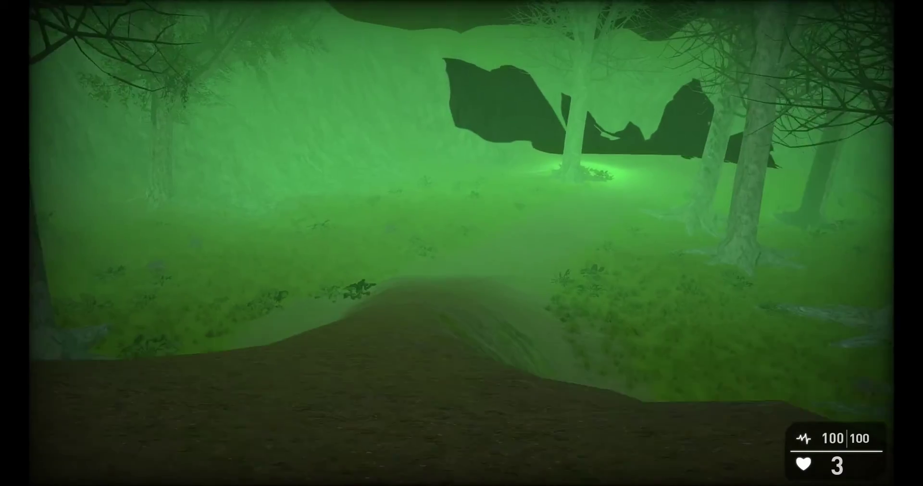
- Walk back through the rocky passage and return to the painted dirt path in the castle grounds
{"action": "key", "text": "w"}
{"action": "key", "text": "w"}
{"action": "key", "text": "w"}
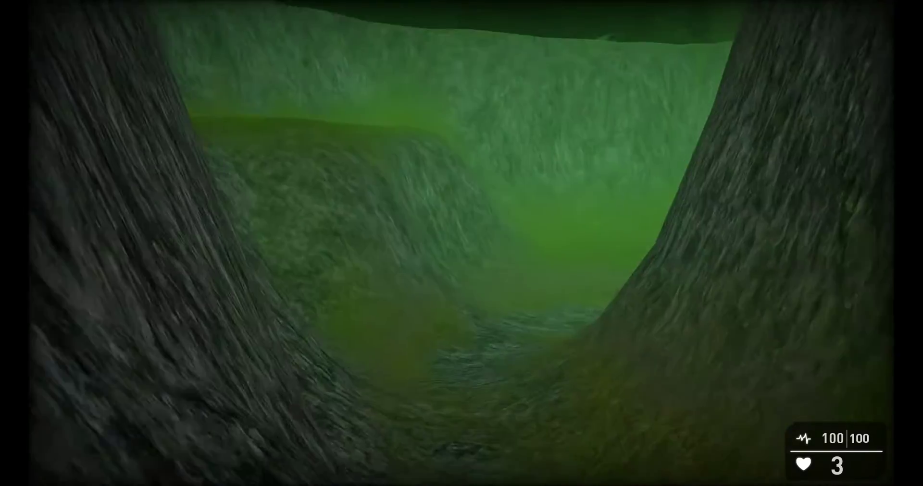
{"action": "key", "text": "w"}
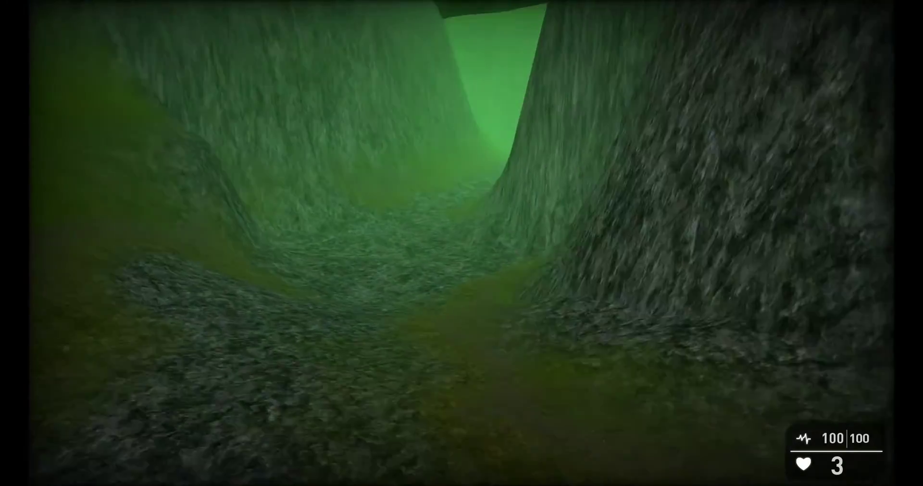
{"action": "key", "text": "w"}
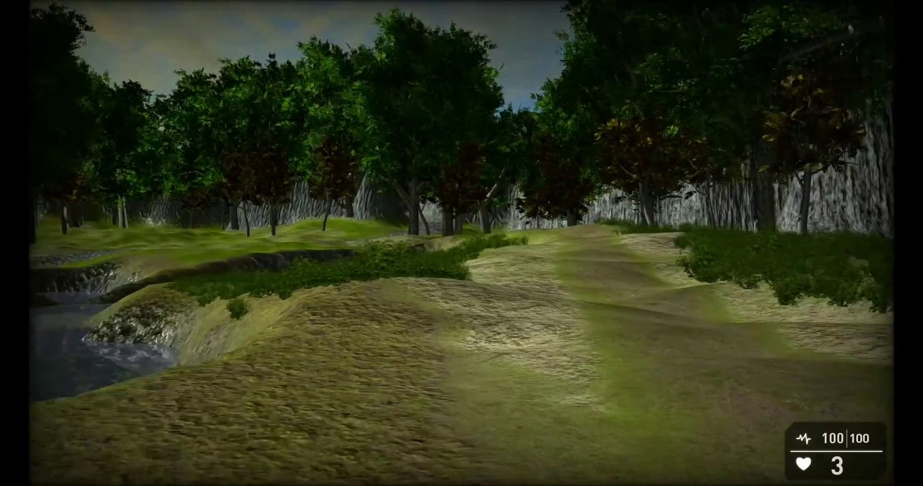
{"action": "key", "text": "d"}
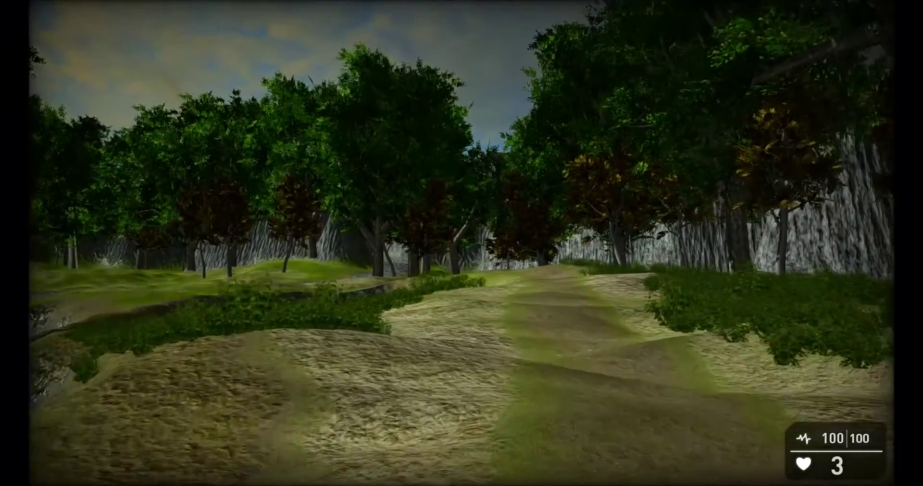